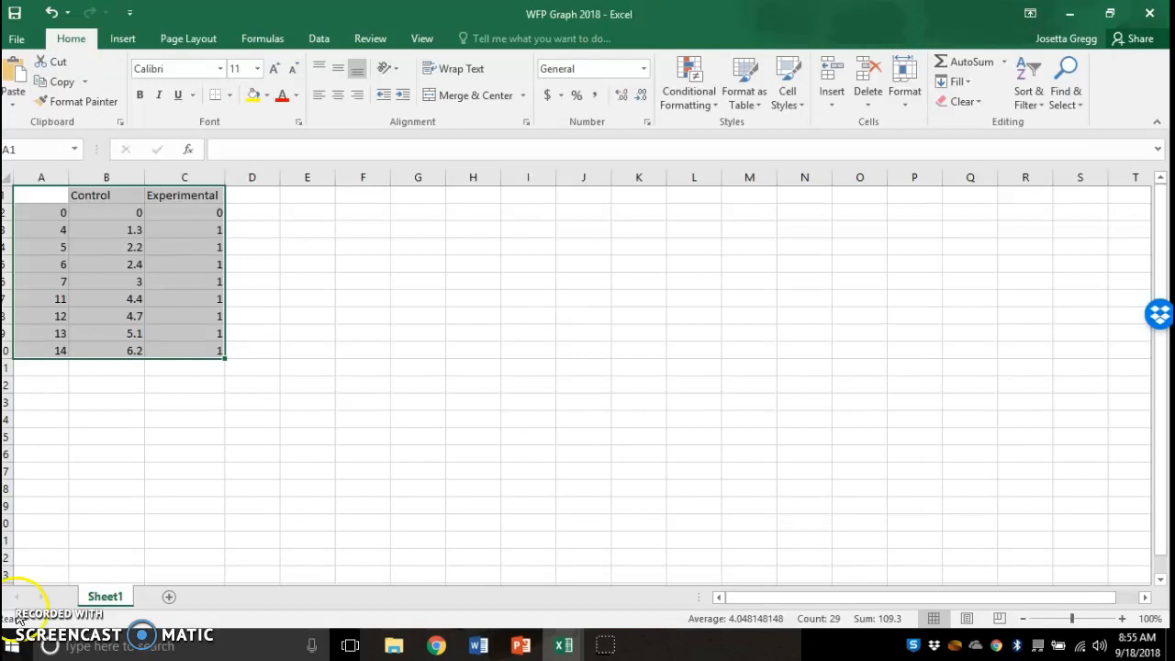
# - Enter a 'Day' header in A1, then delete it so A1 is empty
pyautogui.click(174, 420)
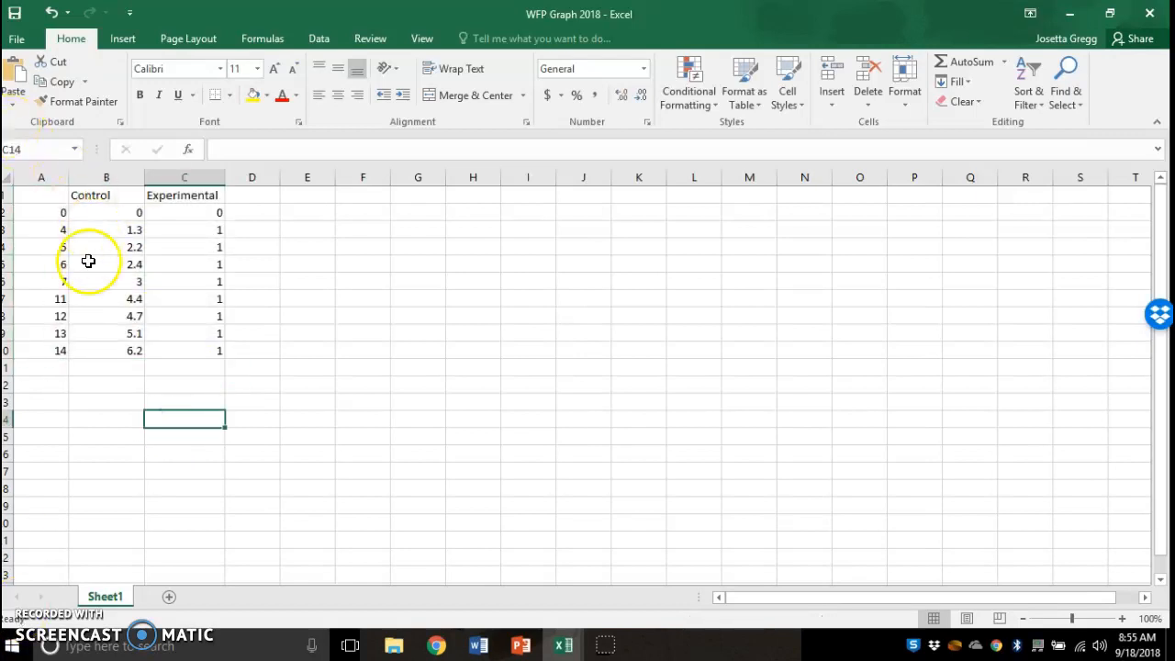
pyautogui.click(48, 193)
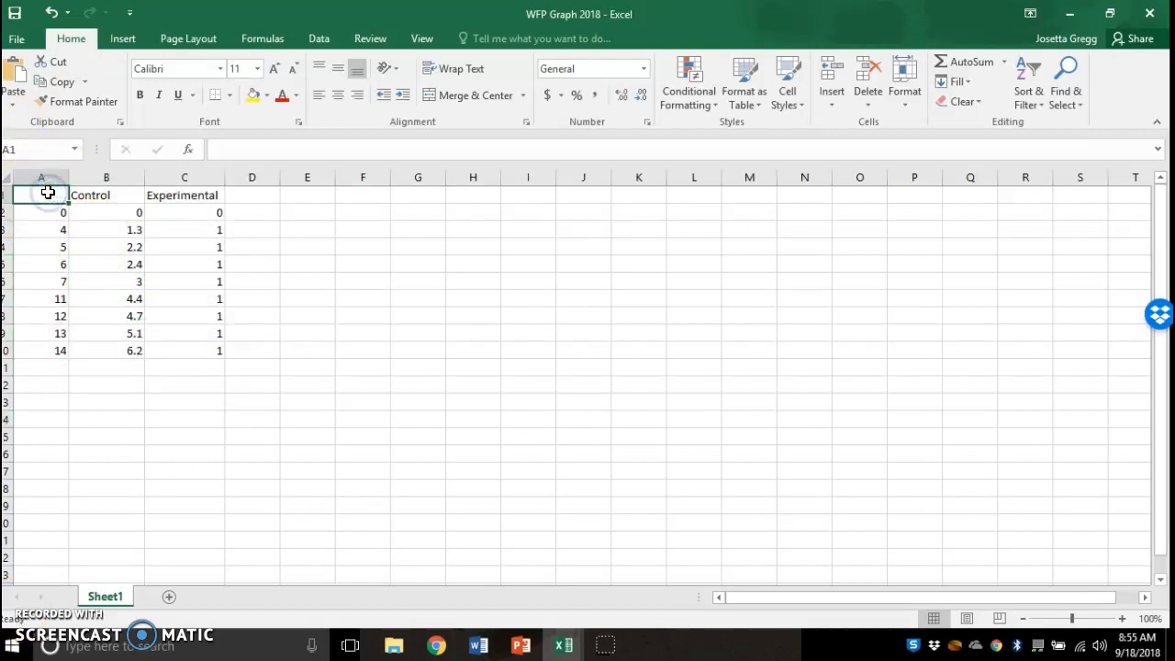
pyautogui.write('Day')
pyautogui.press('Return')
pyautogui.click(50, 193)
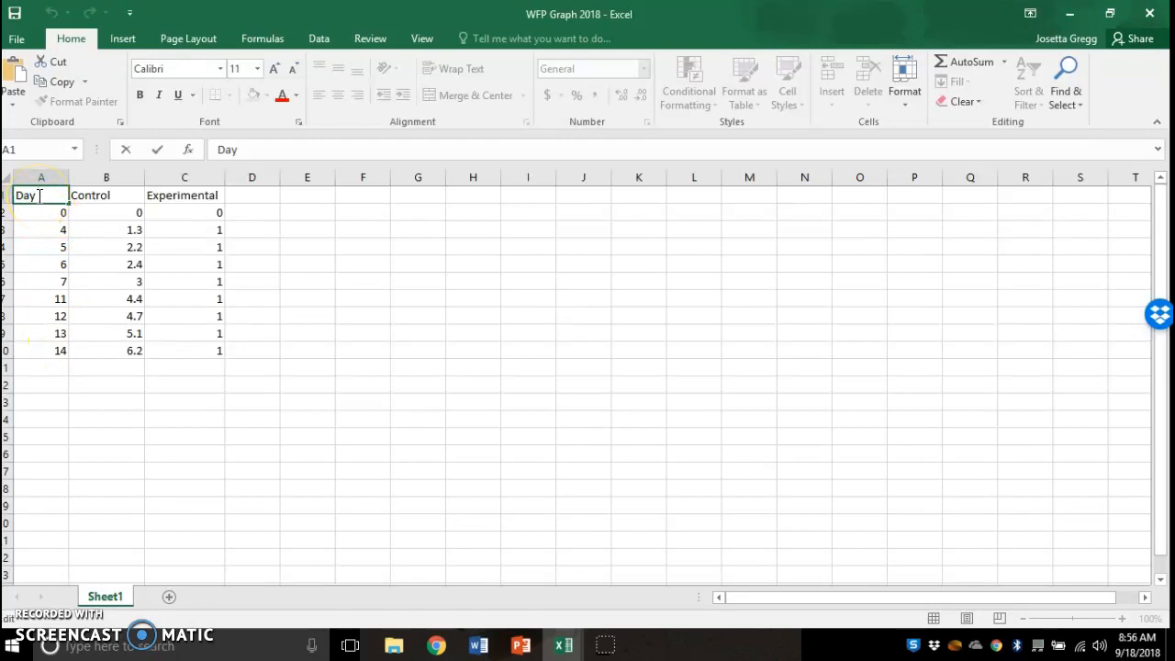
pyautogui.press('BackSpace')
pyautogui.press('BackSpace')
pyautogui.press('BackSpace')
pyautogui.click(49, 214)
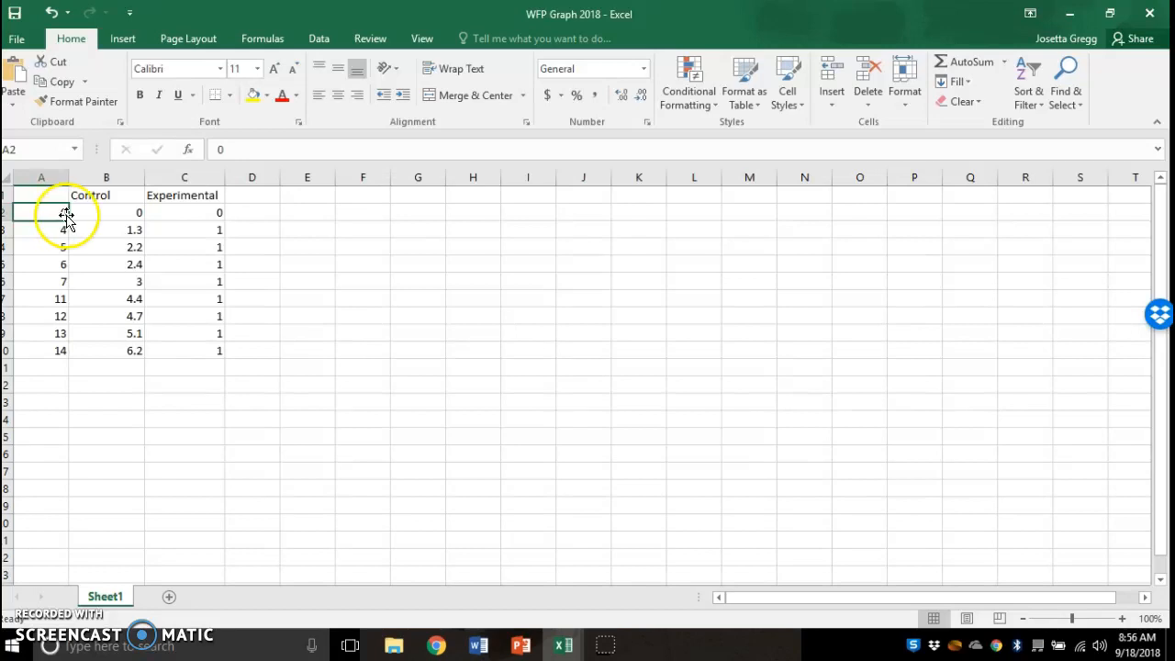
# - Review the day values and the Control header and values in columns A and B
pyautogui.click(59, 214)
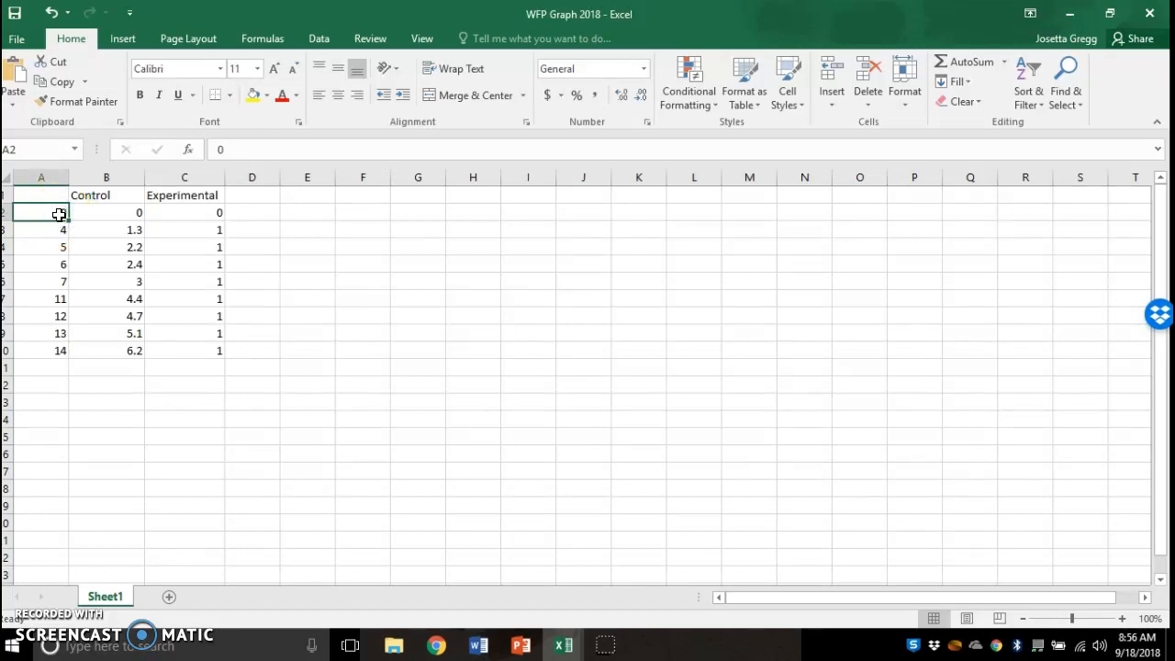
pyautogui.press('Down')
pyautogui.press('Down')
pyautogui.press('Down')
pyautogui.press('Down')
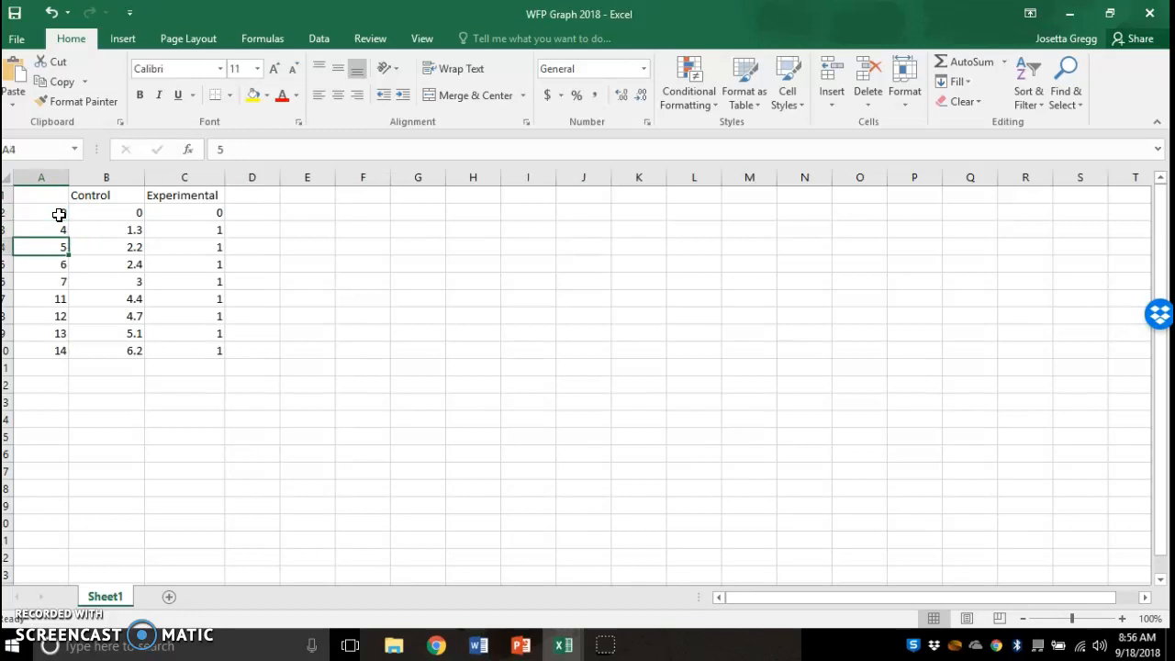
pyautogui.press('Down')
pyautogui.press('Down')
pyautogui.press('Down')
pyautogui.press('Down')
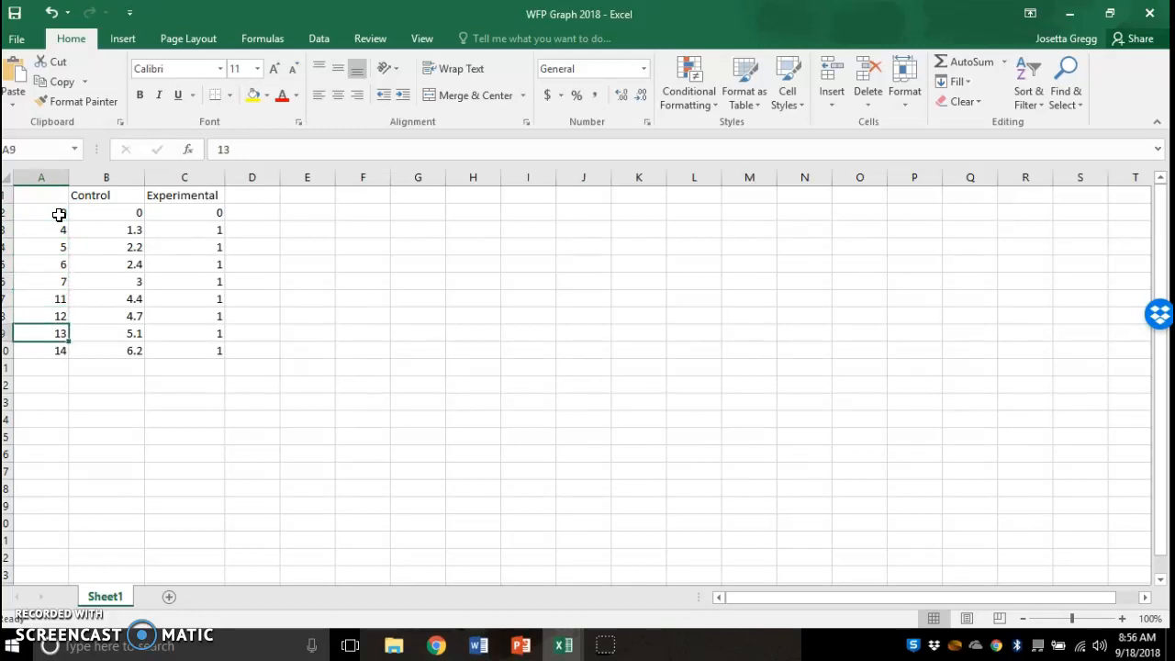
pyautogui.click(130, 217)
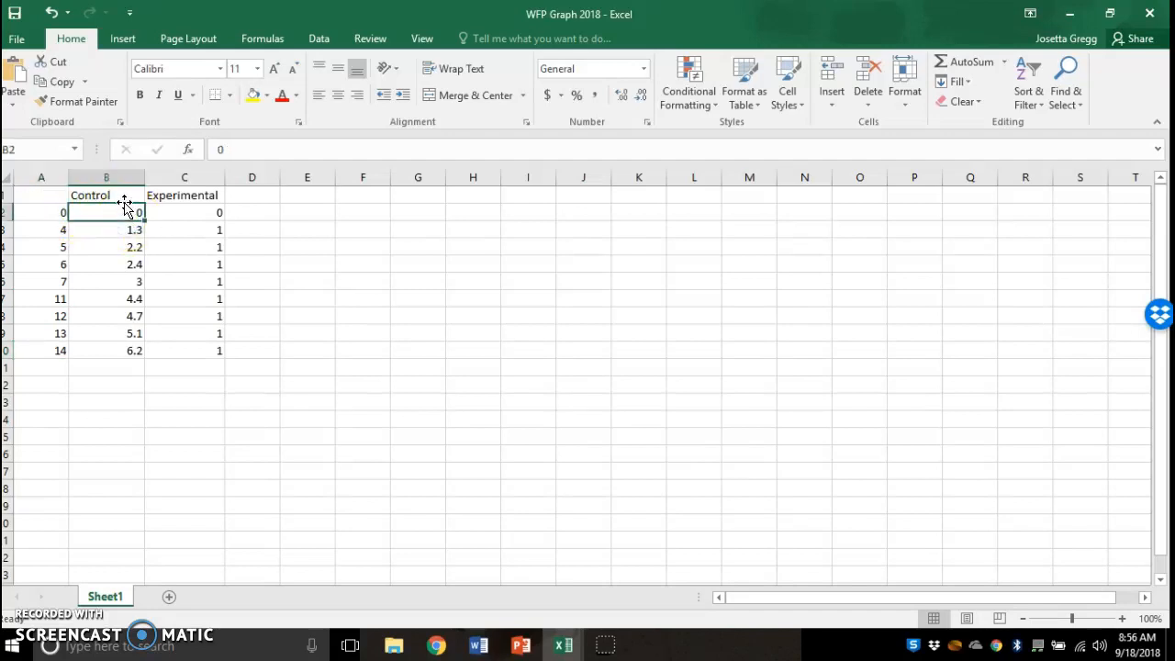
pyautogui.click(121, 192)
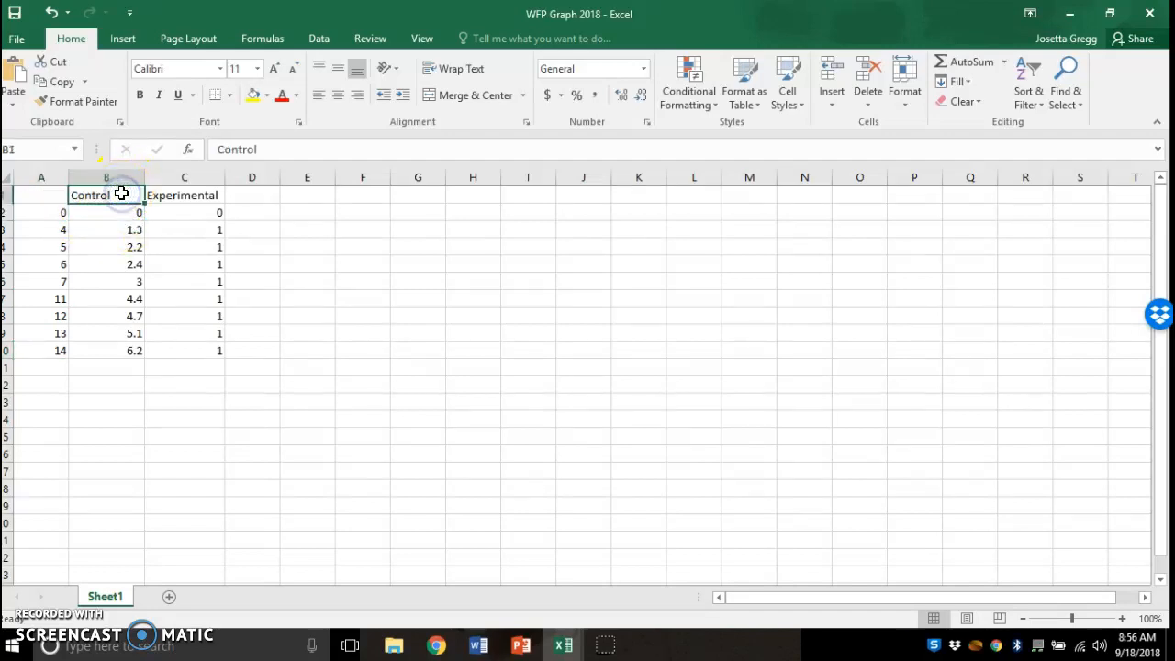
pyautogui.click(136, 215)
pyautogui.press('Return')
pyautogui.press('Return')
pyautogui.press('Return')
pyautogui.press('Return')
pyautogui.press('Return')
pyautogui.press('Return')
pyautogui.press('Return')
pyautogui.press('Return')
pyautogui.press('Return')
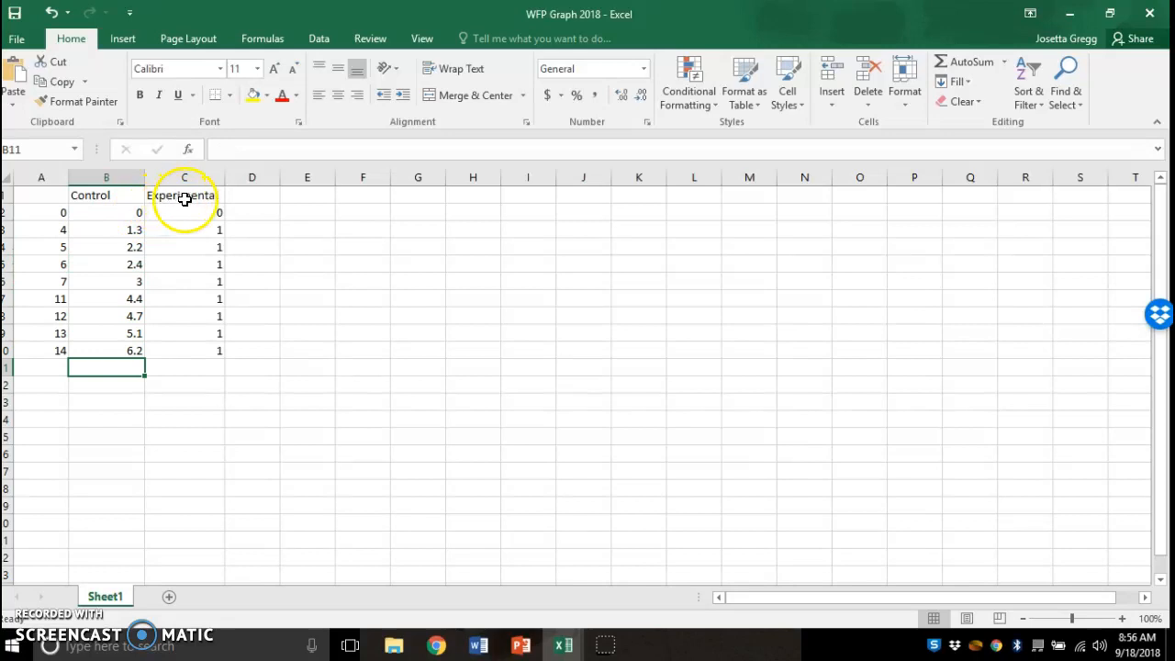
# - Review the Experimental values in column C, then select the whole table A1:C10
pyautogui.click(185, 199)
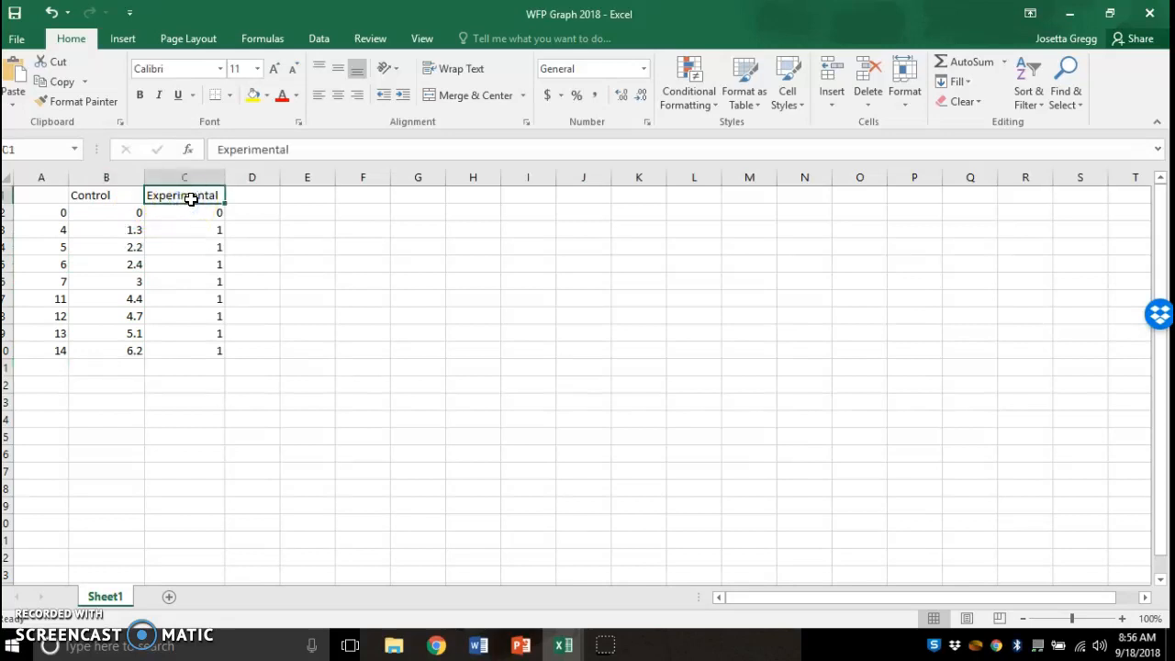
pyautogui.press('Return')
pyautogui.click(215, 211)
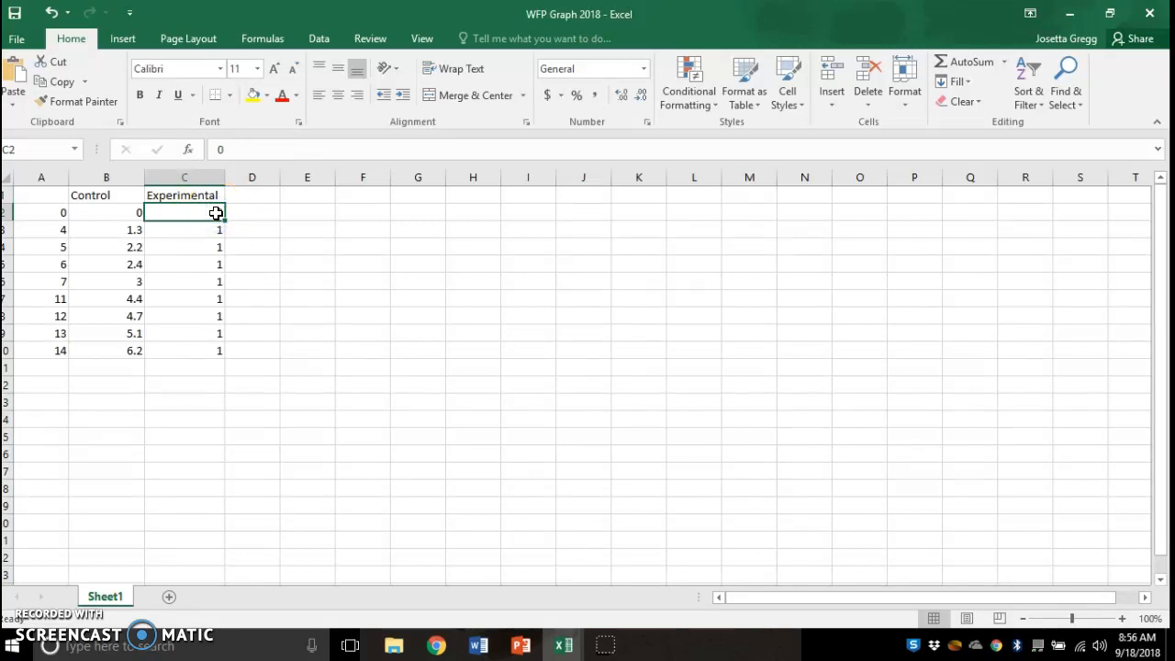
pyautogui.click(220, 231)
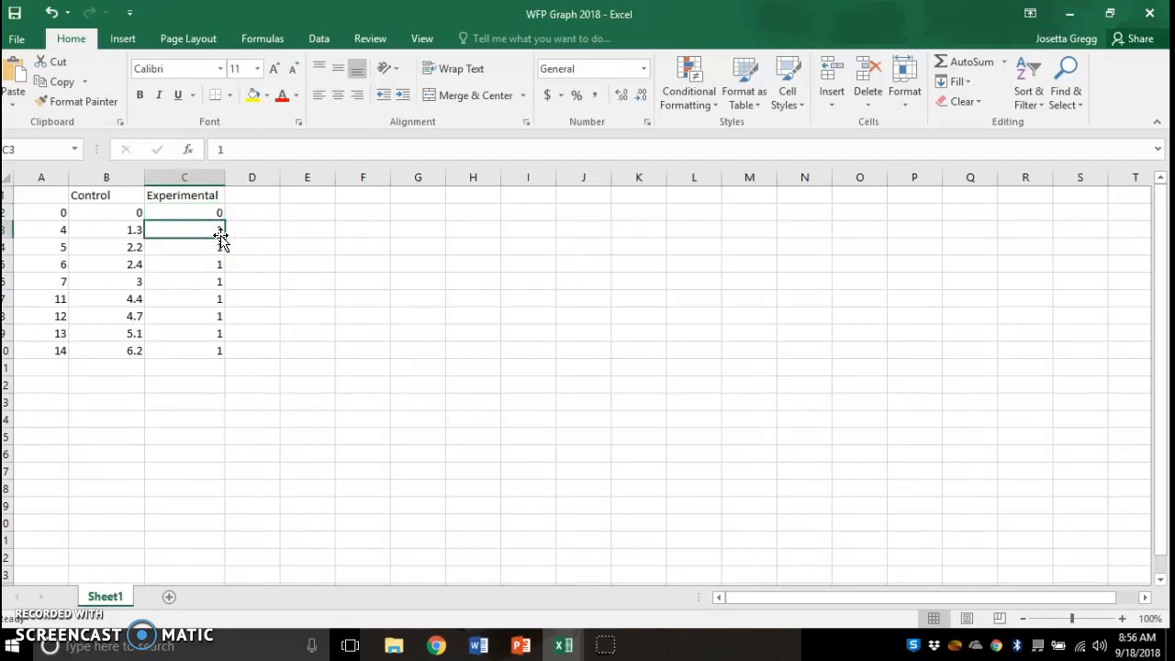
pyautogui.press('Down')
pyautogui.press('Down')
pyautogui.press('Down')
pyautogui.press('Down')
pyautogui.press('Down')
pyautogui.press('Down')
pyautogui.press('Down')
pyautogui.press('Up')
pyautogui.press('Up')
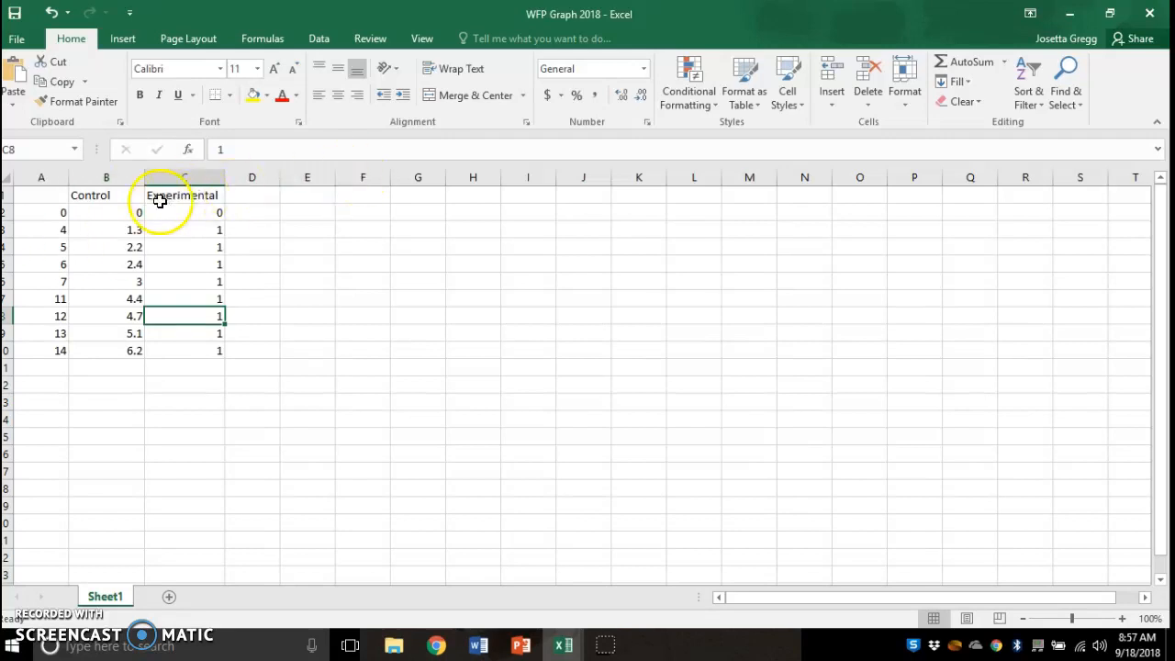
pyautogui.moveTo(29, 189); pyautogui.dragTo(181, 349)
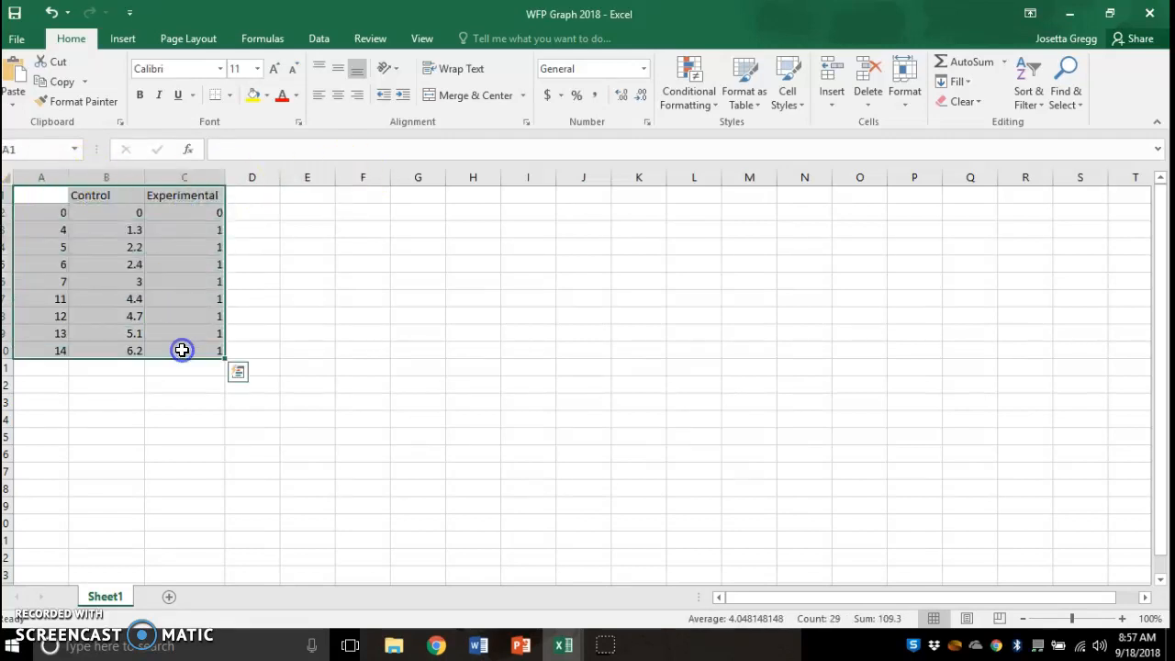
pyautogui.click(132, 41)
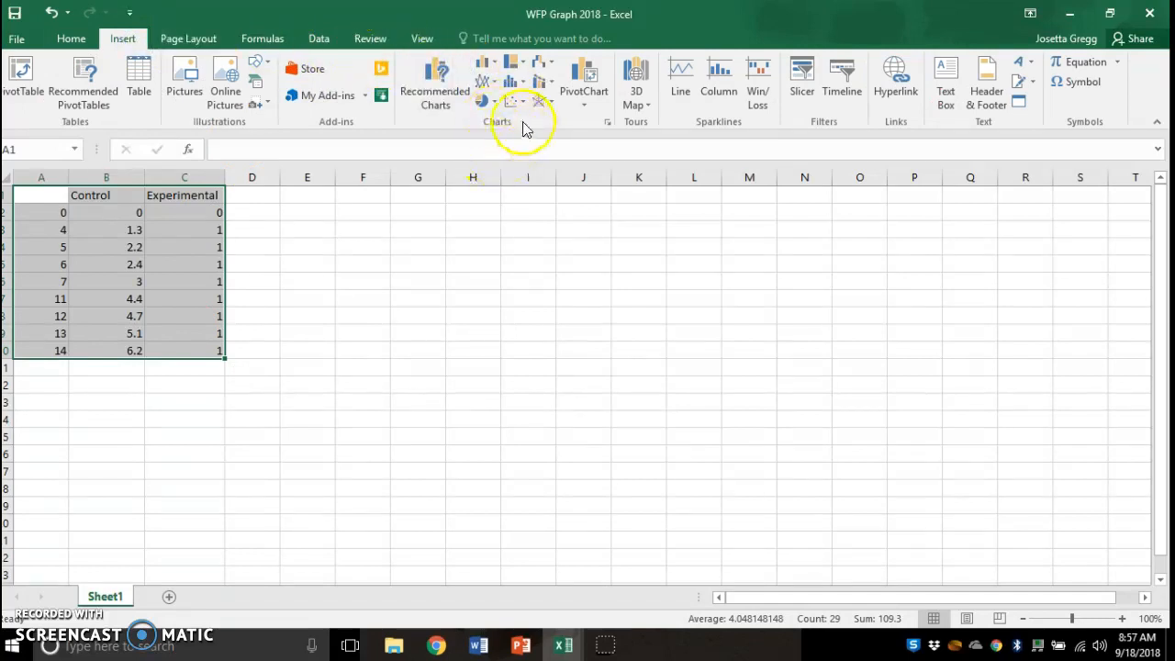
# - Insert a Line with Markers chart and move it up beside the data
pyautogui.click(485, 82)
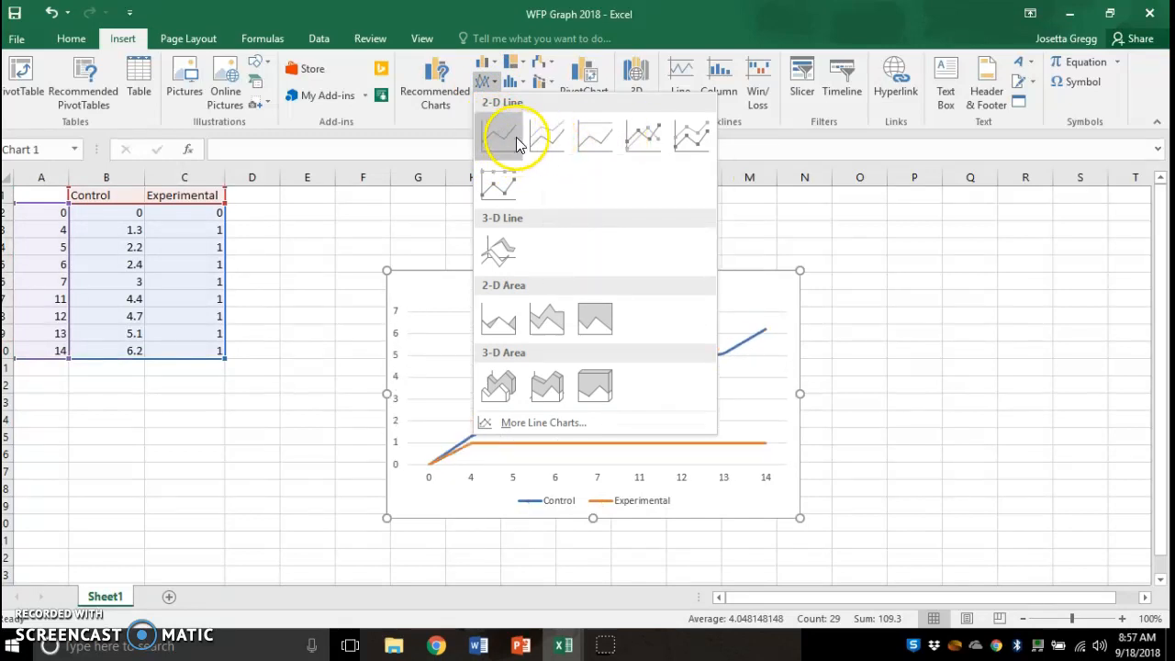
pyautogui.click(640, 138)
pyautogui.moveTo(532, 292); pyautogui.dragTo(400, 235)
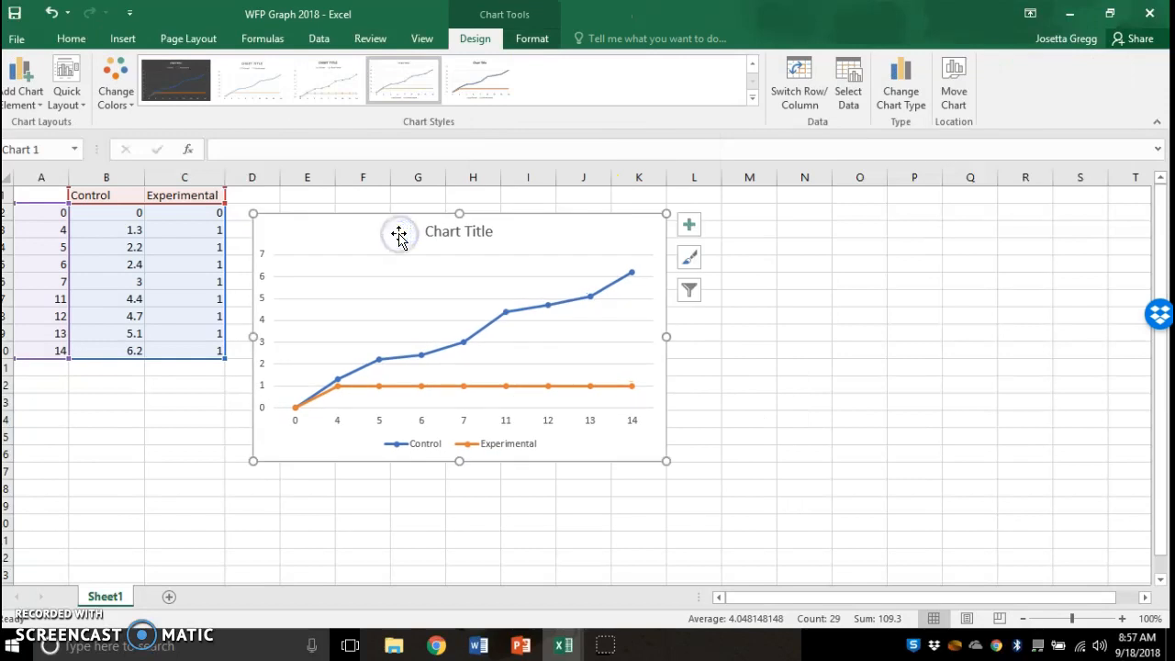
# - Nudge the chart, then restore the Excel window and widen it to show the whole chart
pyautogui.moveTo(395, 235); pyautogui.dragTo(381, 223)
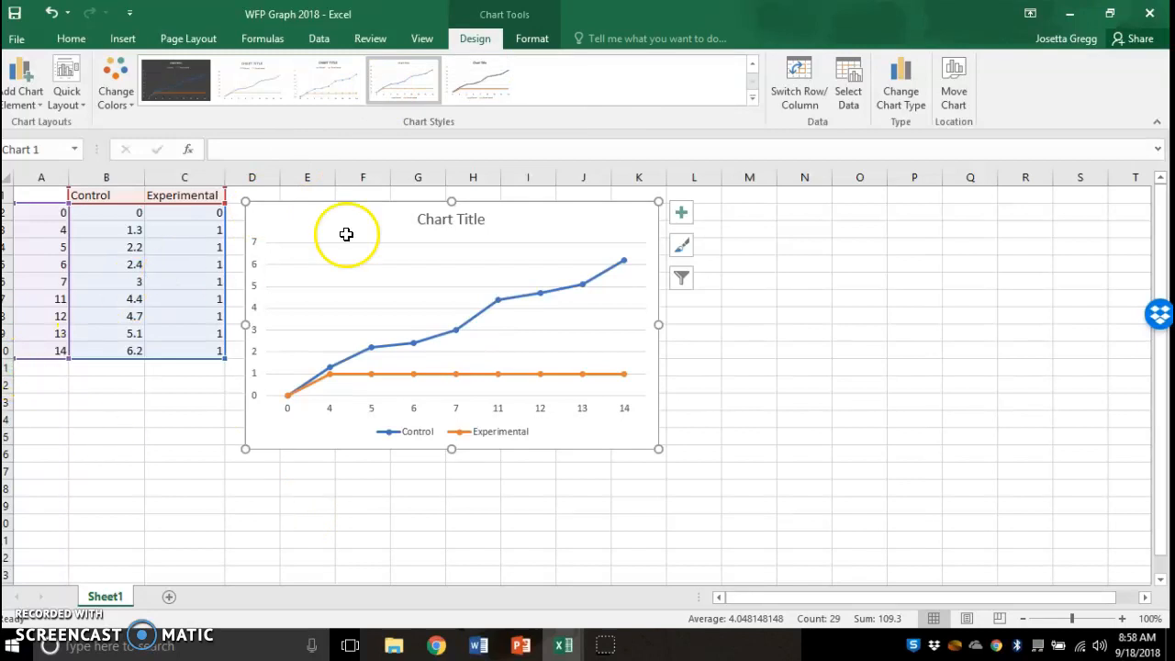
pyautogui.doubleClick(891, 17)
pyautogui.moveTo(892, 17); pyautogui.dragTo(357, 24)
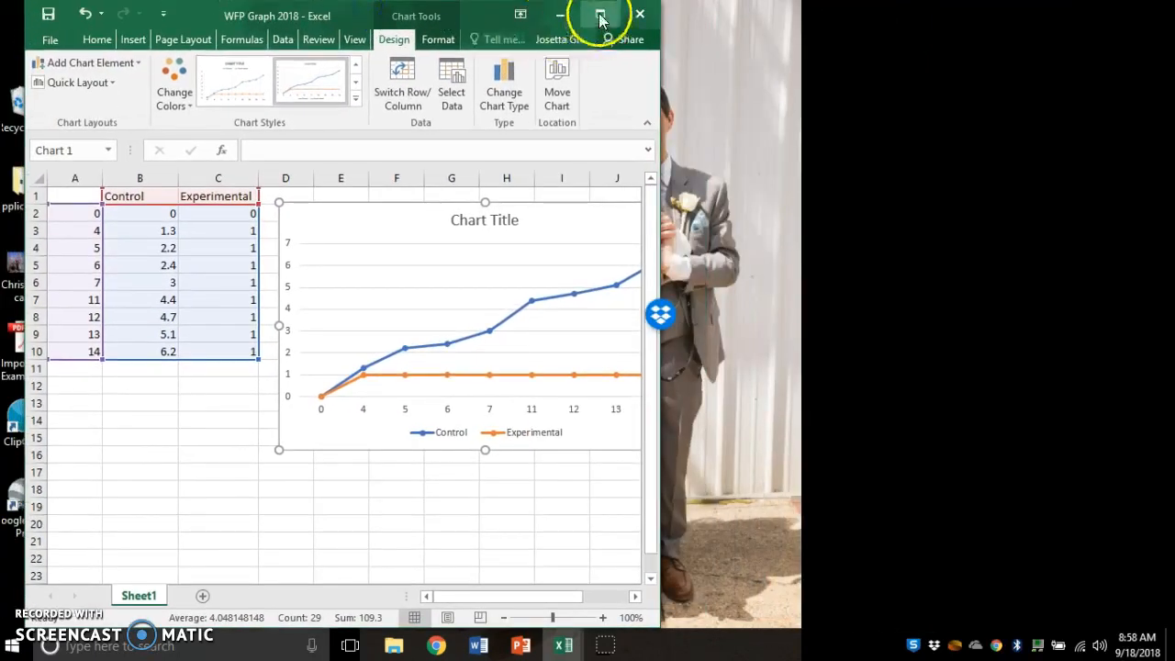
pyautogui.moveTo(660, 244); pyautogui.dragTo(1143, 258)
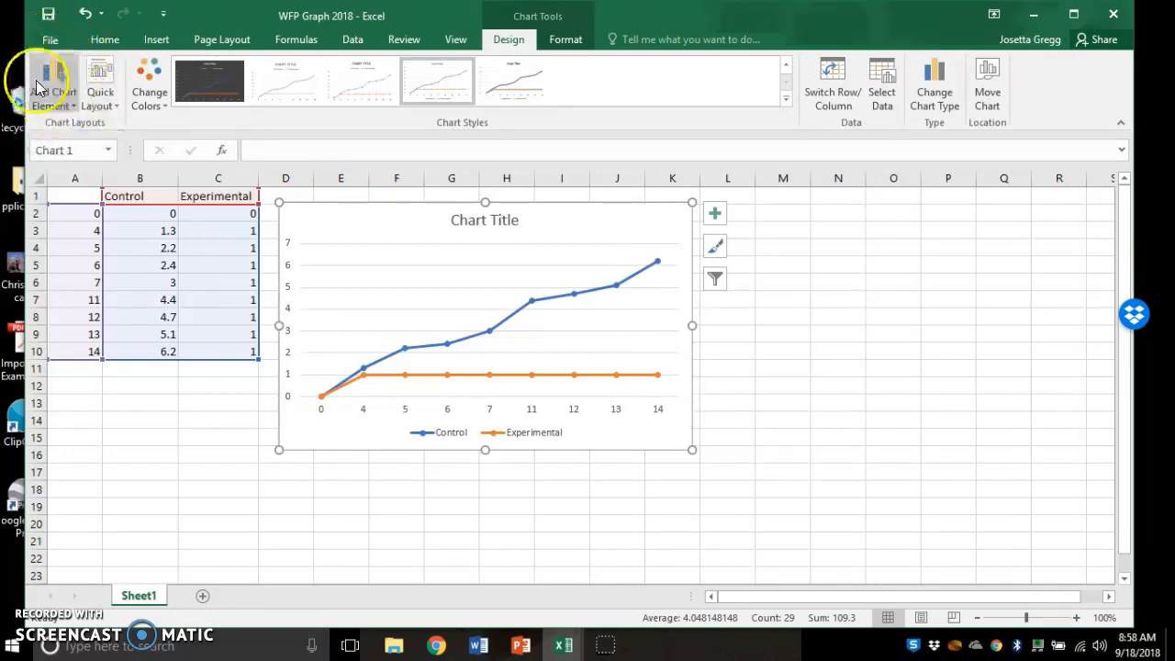
# - Place the Control/Experimental legend on the right side of the chart
pyautogui.click(58, 98)
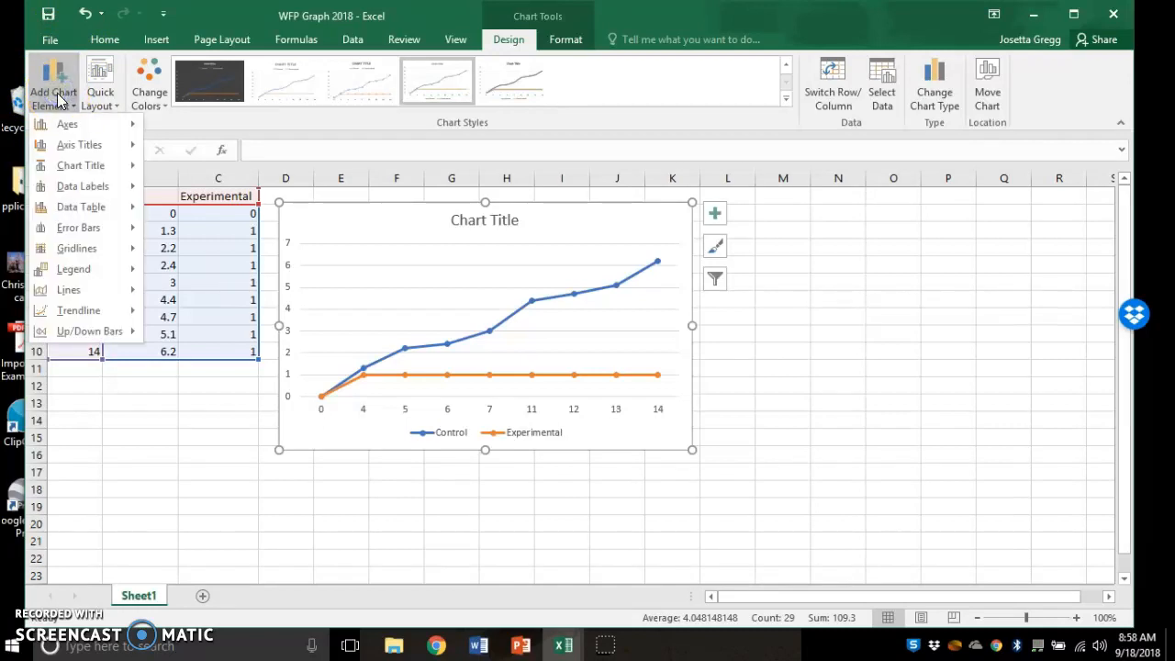
pyautogui.click(81, 130)
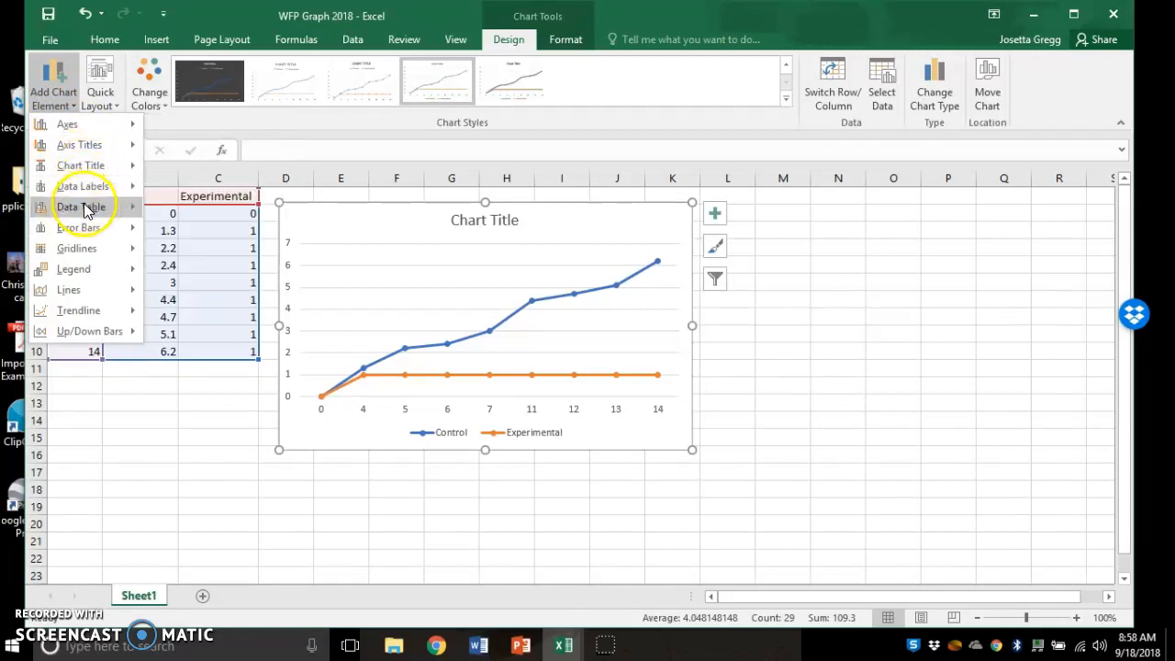
pyautogui.moveTo(85, 273)
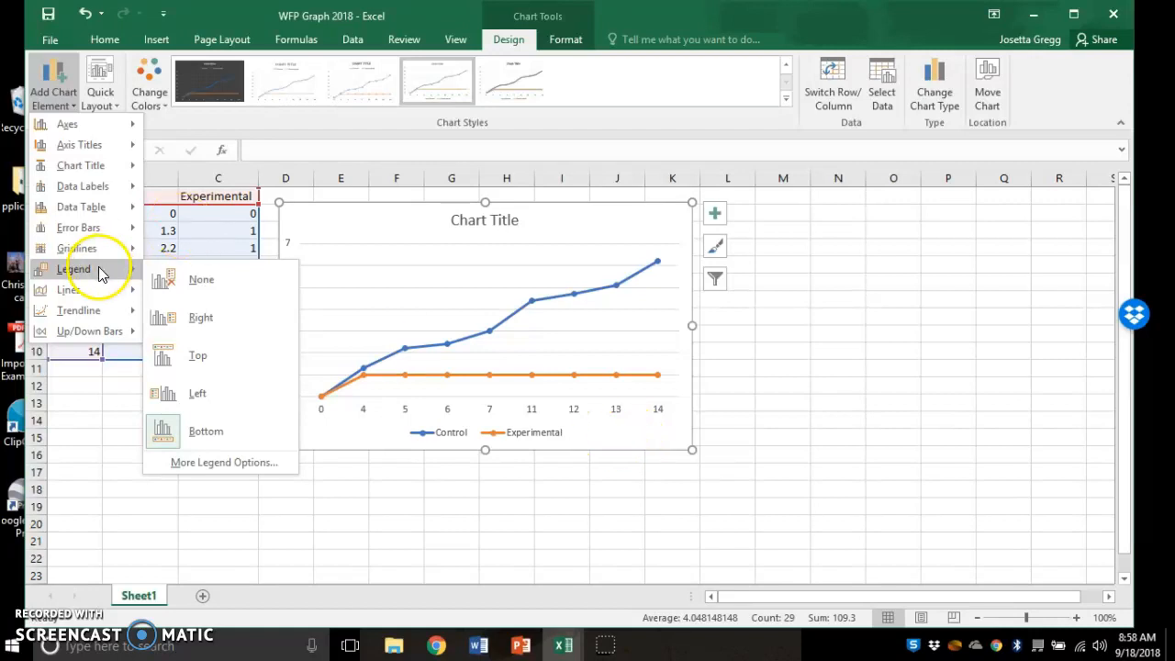
pyautogui.click(199, 318)
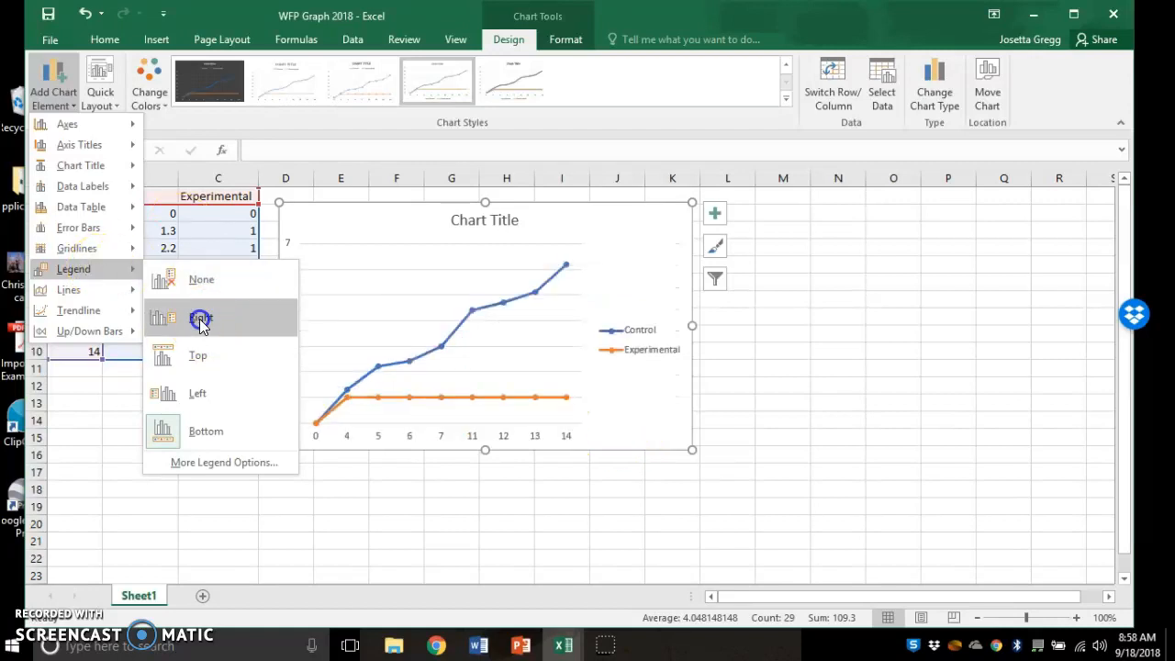
pyautogui.click(53, 78)
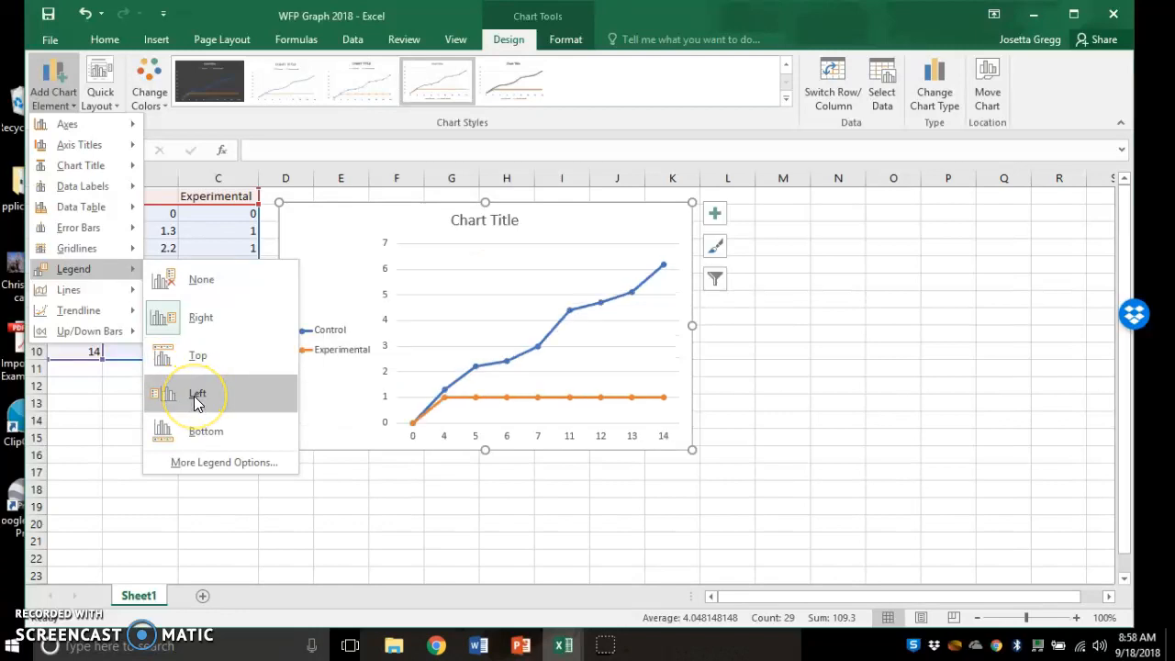
pyautogui.click(202, 426)
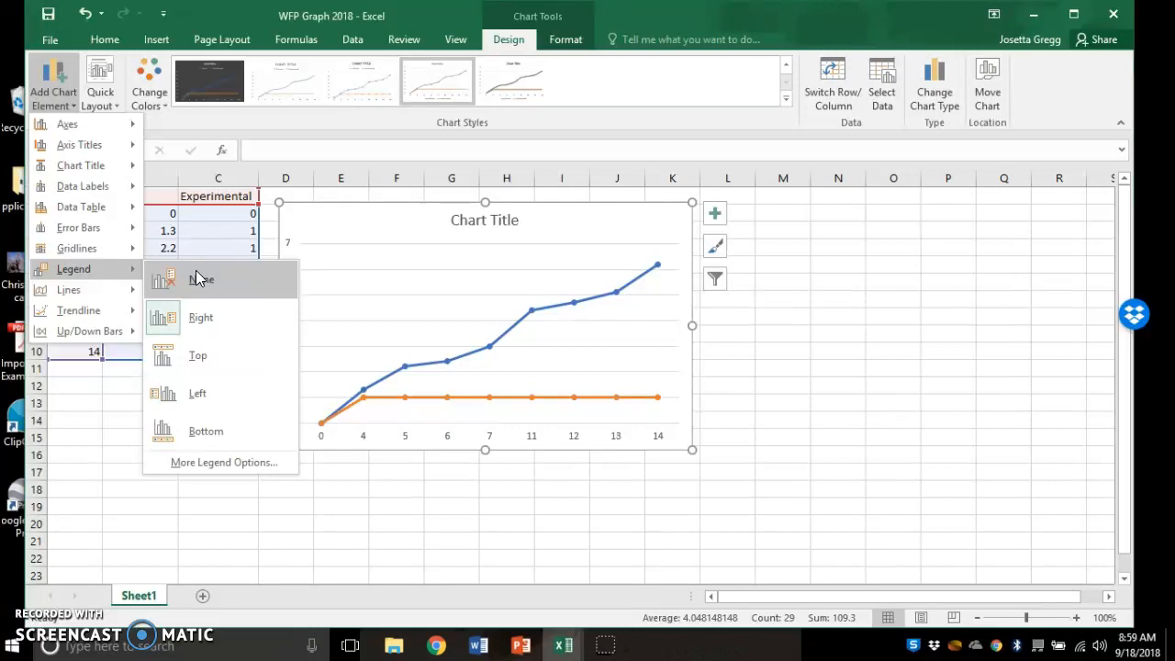
pyautogui.click(210, 326)
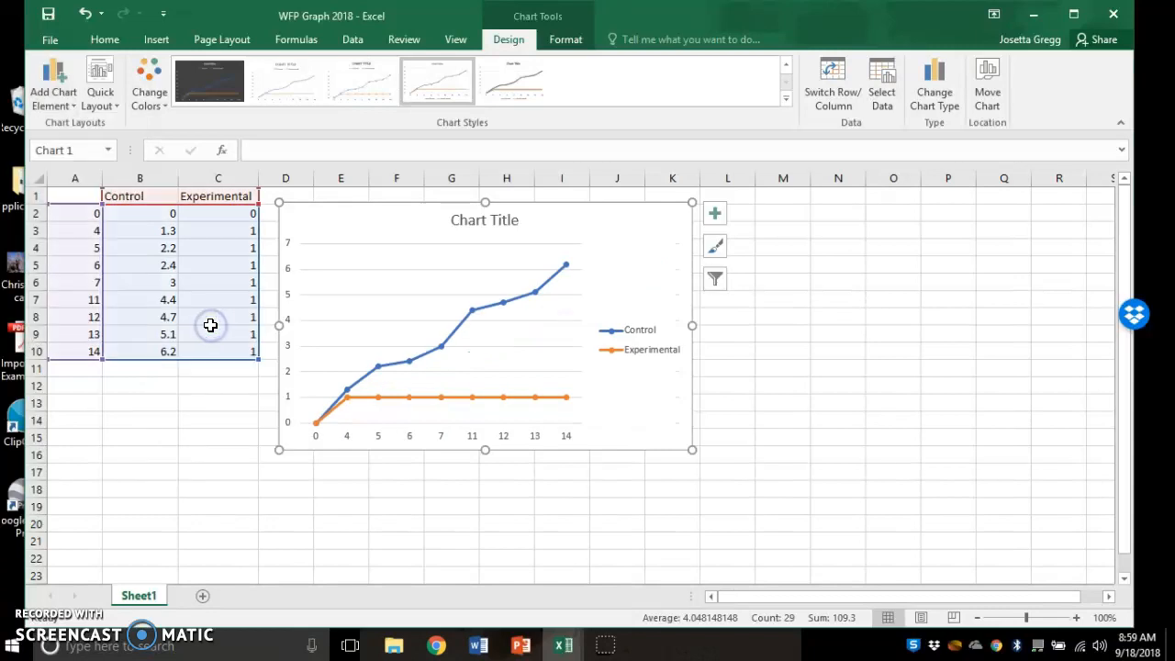
# - Add a primary horizontal axis title reading 'AWESOME X AXIS'
pyautogui.click(55, 82)
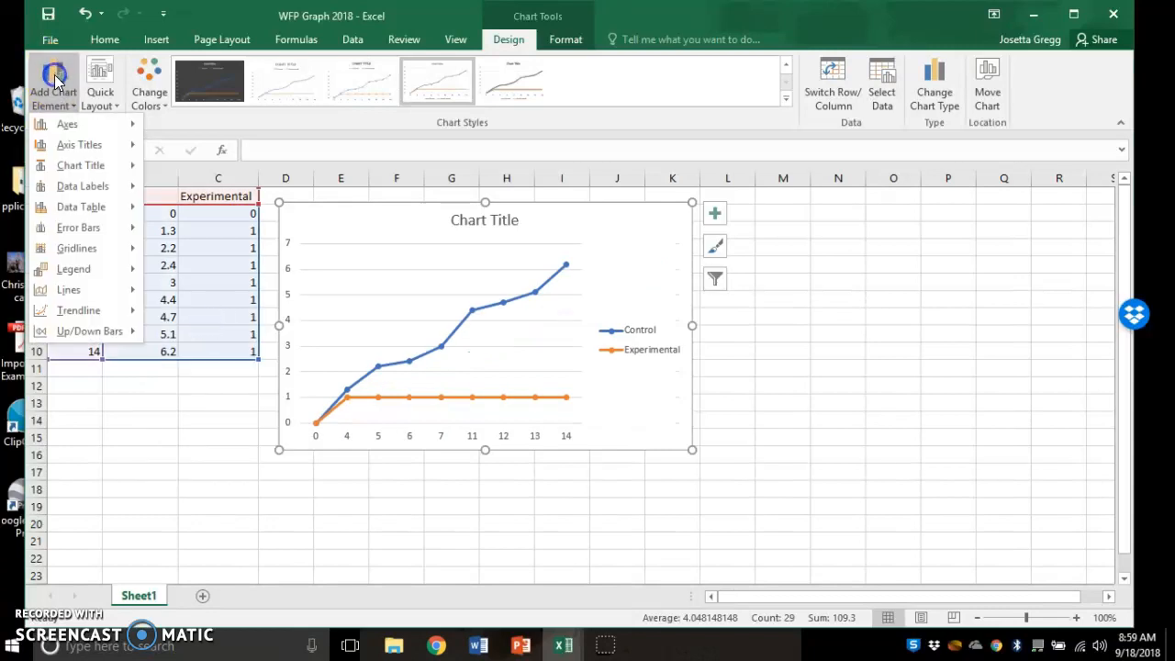
pyautogui.click(90, 167)
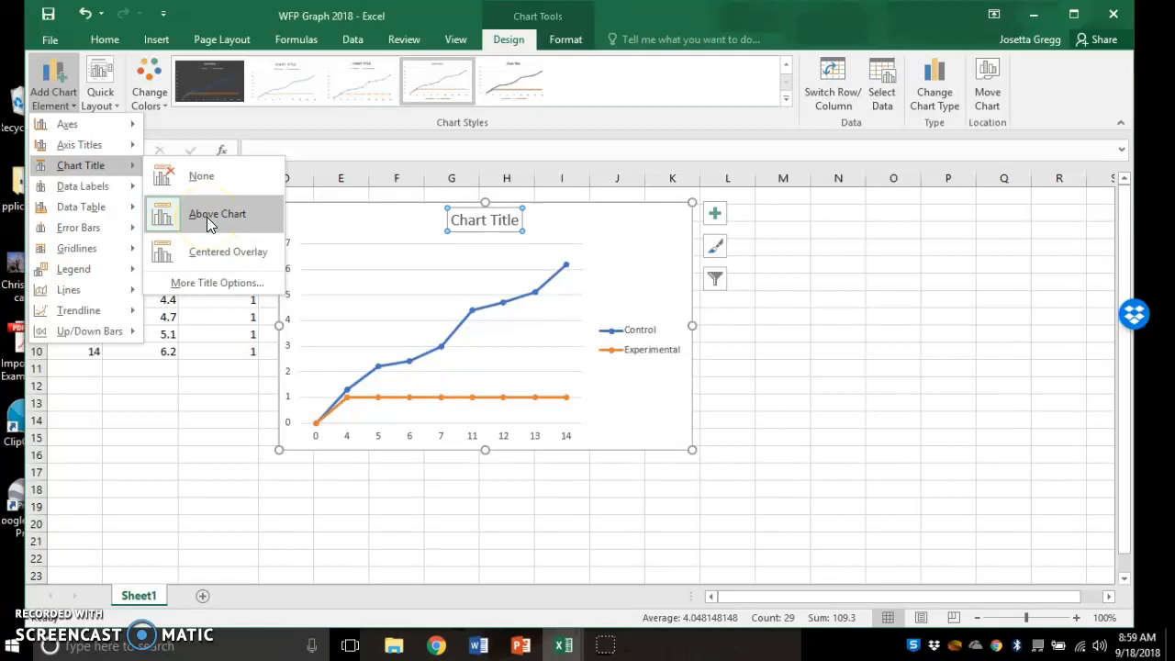
pyautogui.moveTo(92, 154)
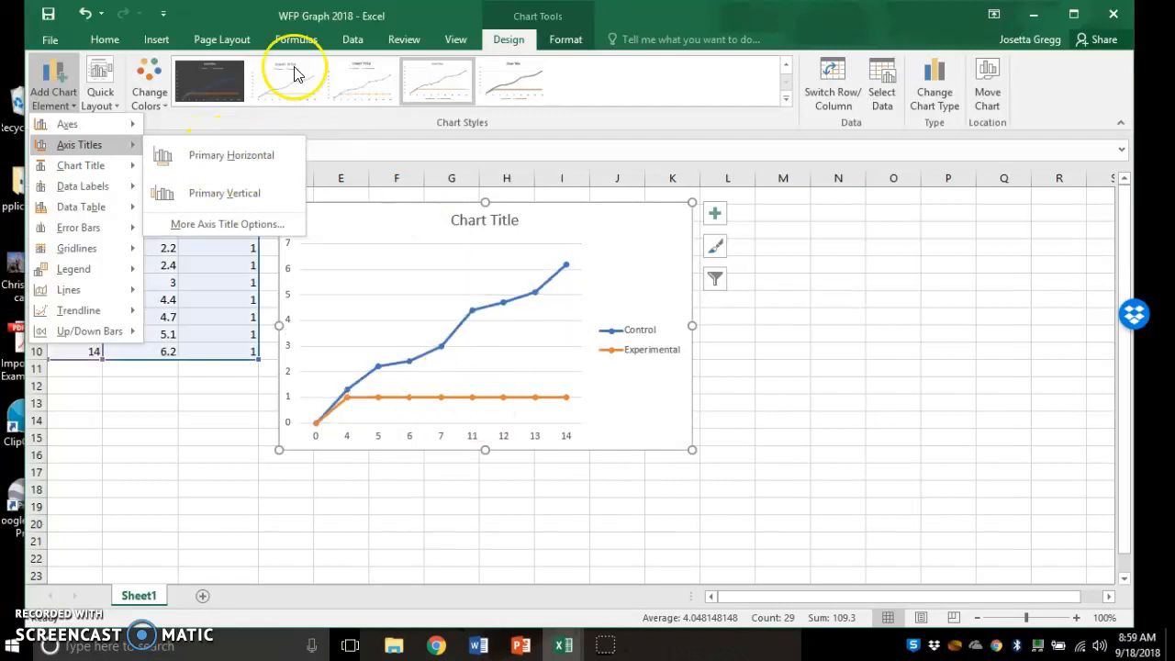
pyautogui.click(236, 166)
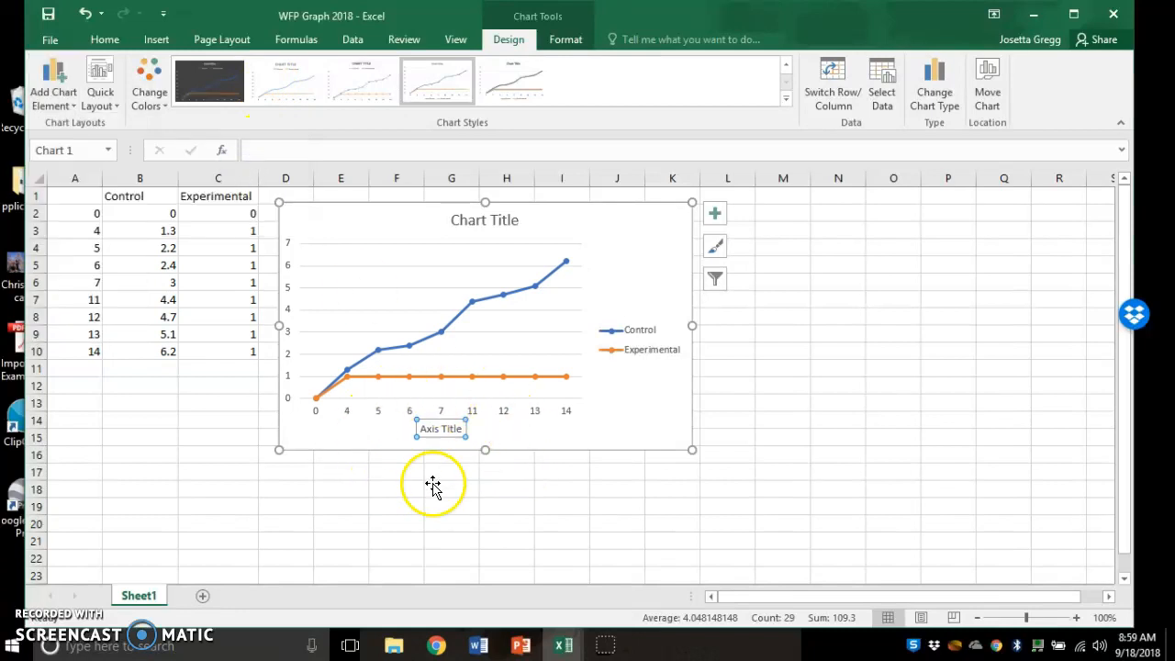
pyautogui.doubleClick(446, 432)
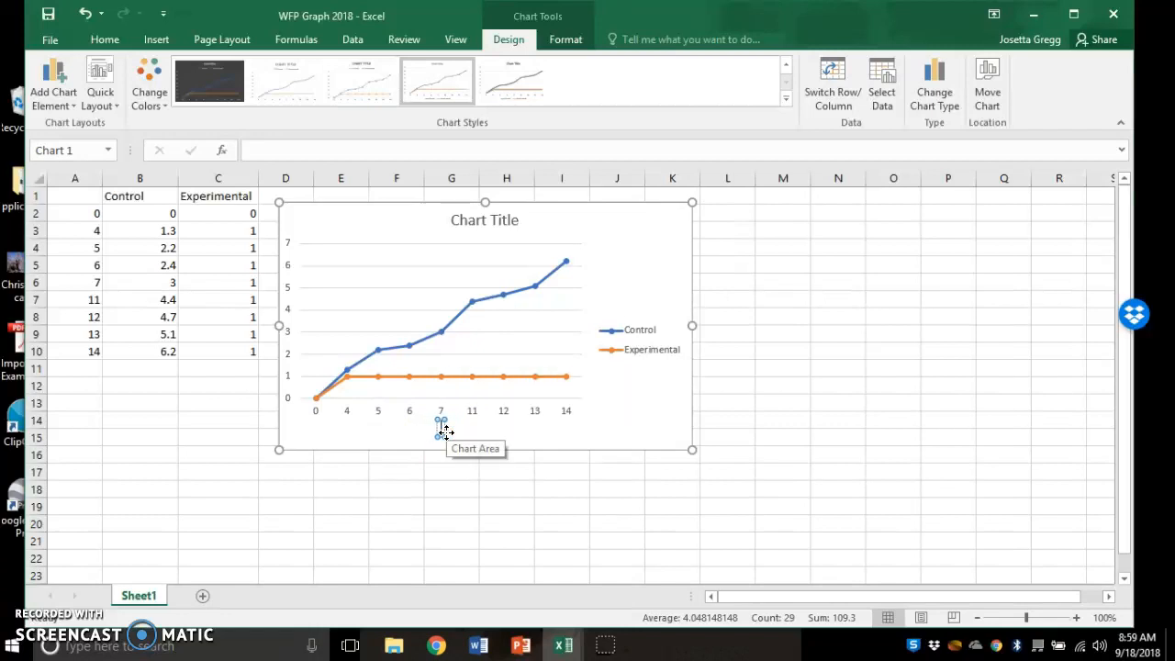
pyautogui.write('AWESOME X AXIS')
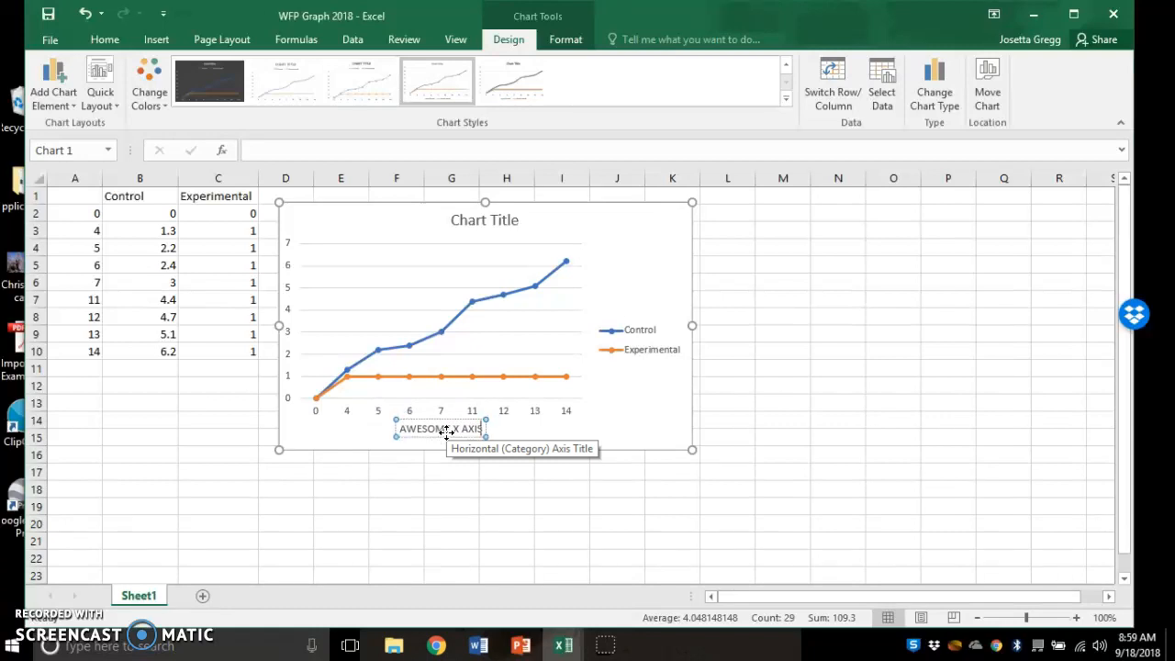
pyautogui.click(535, 422)
pyautogui.click(456, 431)
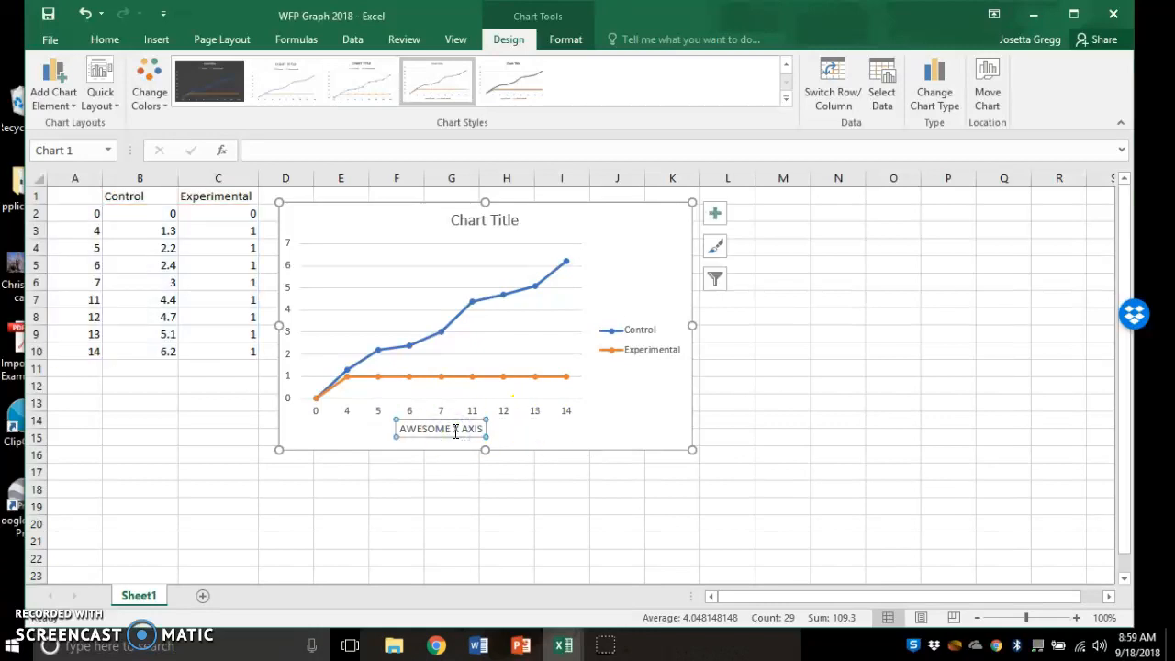
pyautogui.click(57, 79)
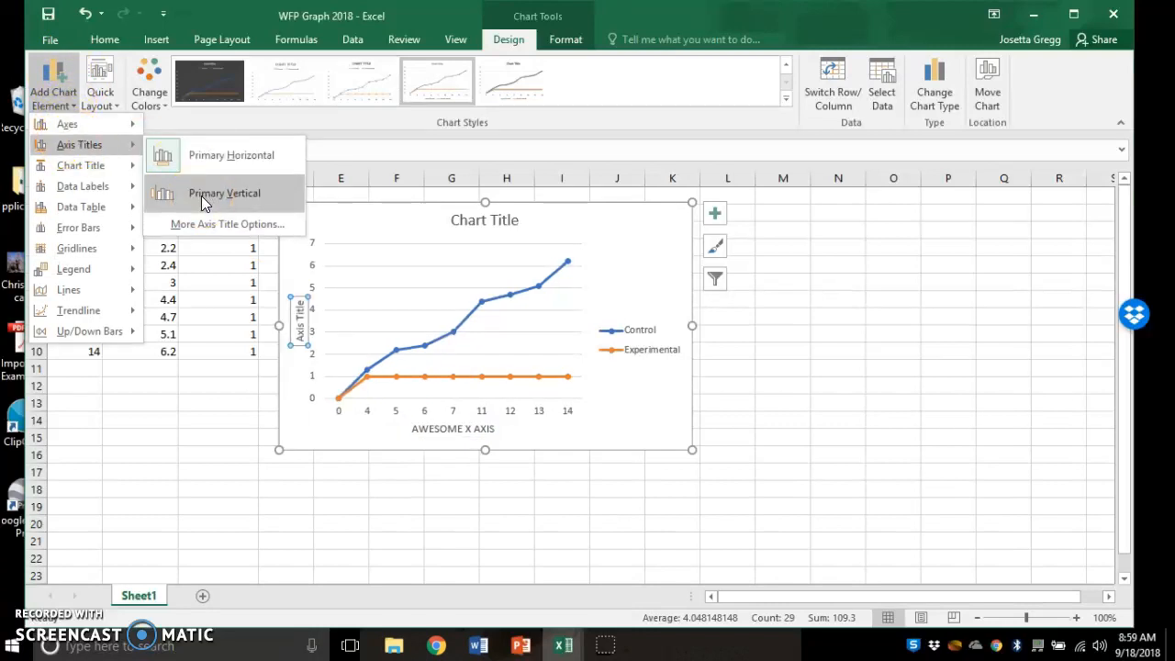
# - Add a primary vertical axis title and position it beside the 0–7 axis numbers
pyautogui.click(202, 194)
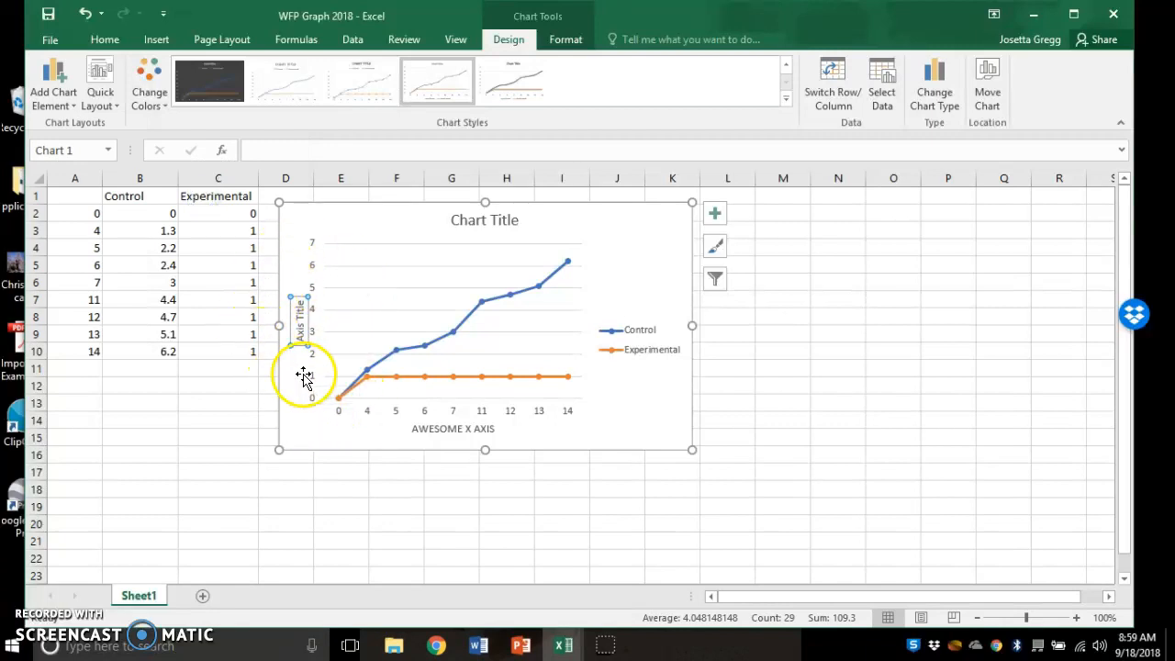
pyautogui.click(349, 332)
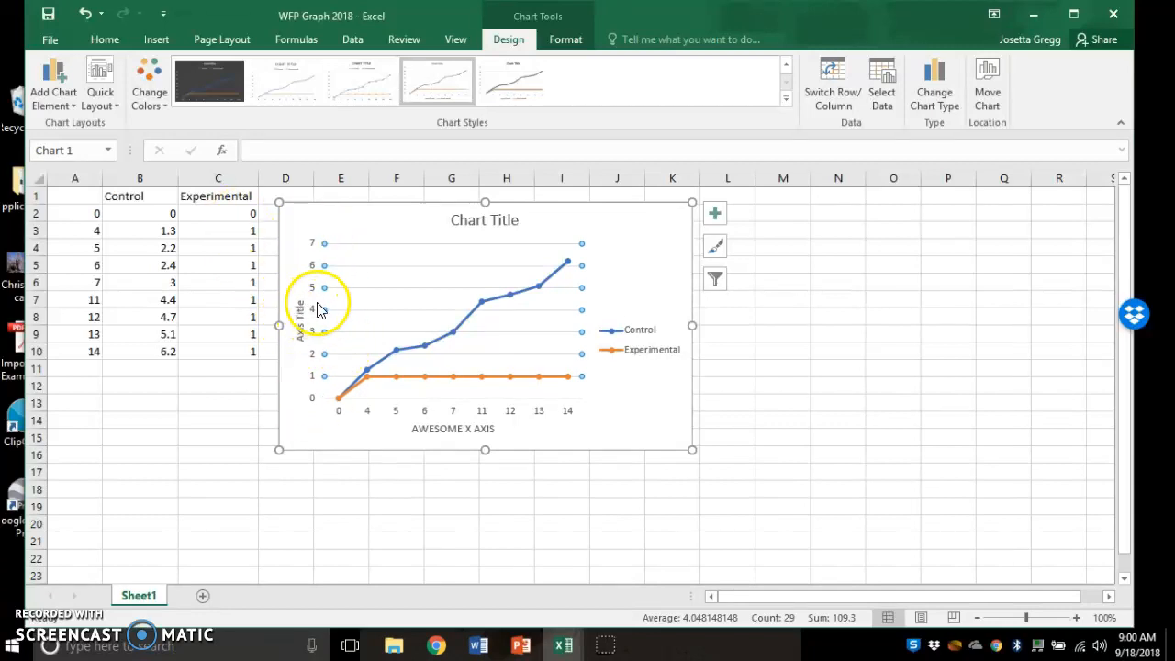
pyautogui.click(315, 303)
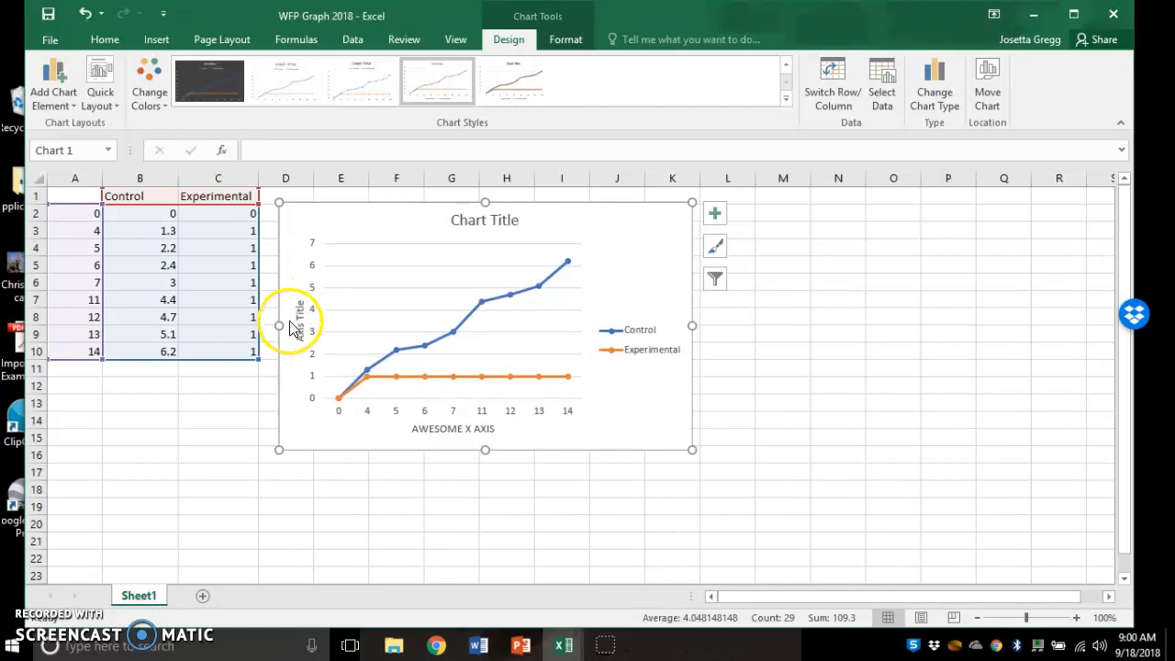
pyautogui.click(296, 319)
pyautogui.moveTo(292, 314)
pyautogui.mouseDown()
pyautogui.moveTo(308, 312)
pyautogui.moveTo(292, 307)
pyautogui.mouseUp()
# - Enlarge the plot area and stretch it right toward the legend
pyautogui.click(356, 294)
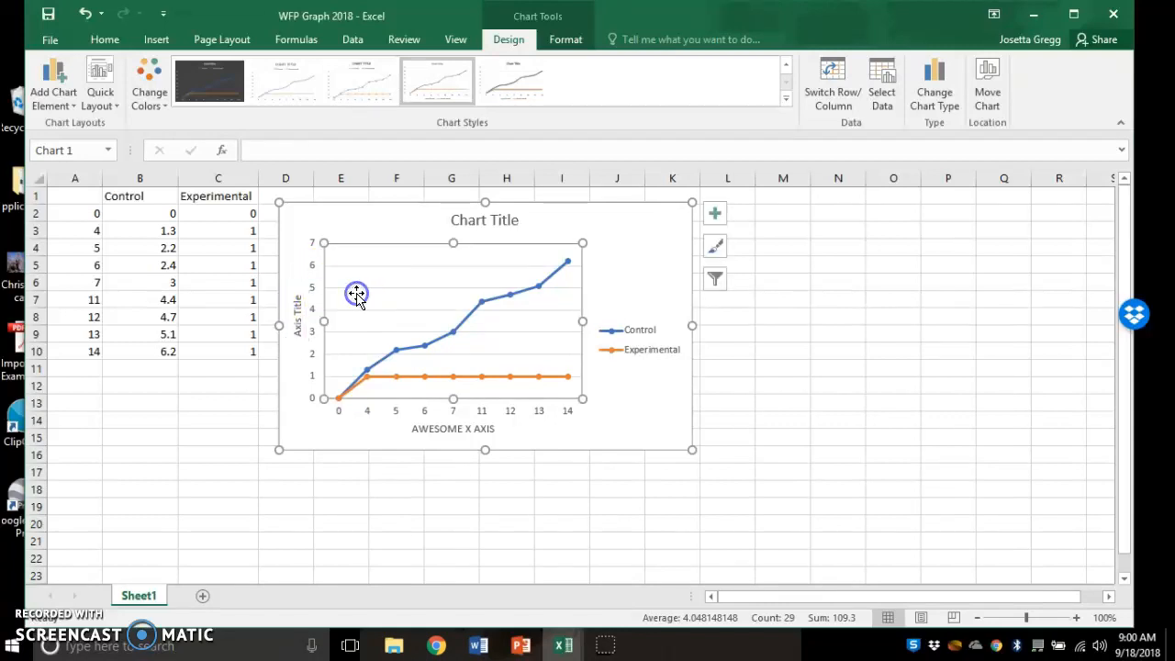
pyautogui.moveTo(323, 242)
pyautogui.mouseDown()
pyautogui.moveTo(296, 236)
pyautogui.moveTo(358, 238)
pyautogui.moveTo(296, 234)
pyautogui.moveTo(376, 244)
pyautogui.moveTo(325, 240)
pyautogui.mouseUp()
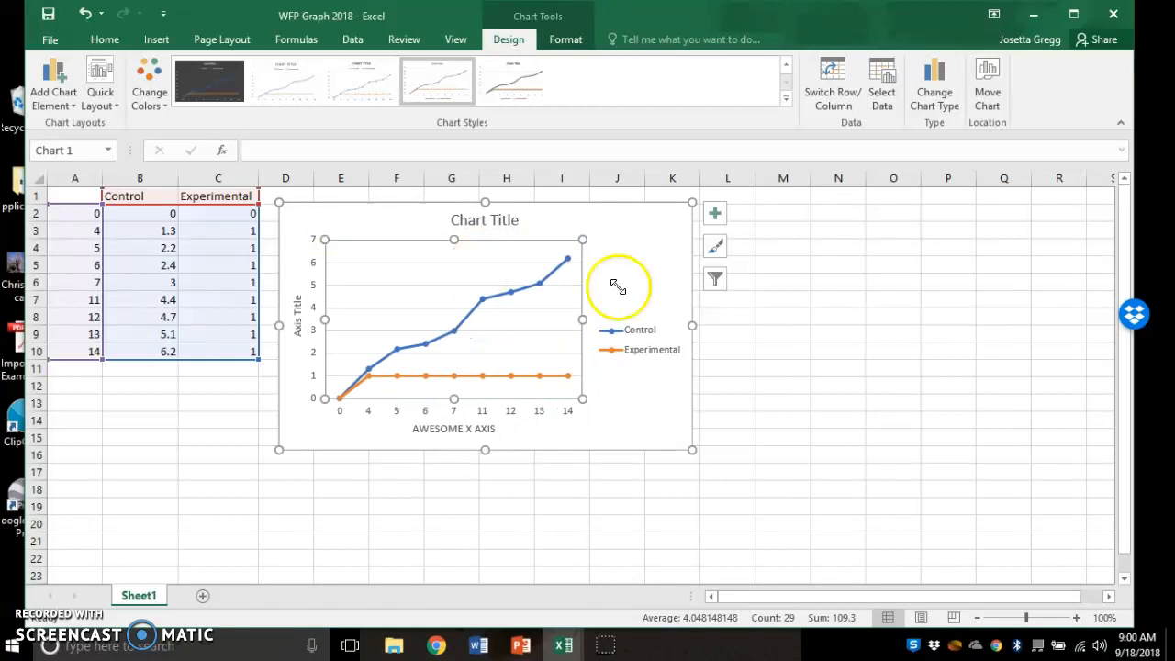
pyautogui.moveTo(582, 320); pyautogui.dragTo(684, 323)
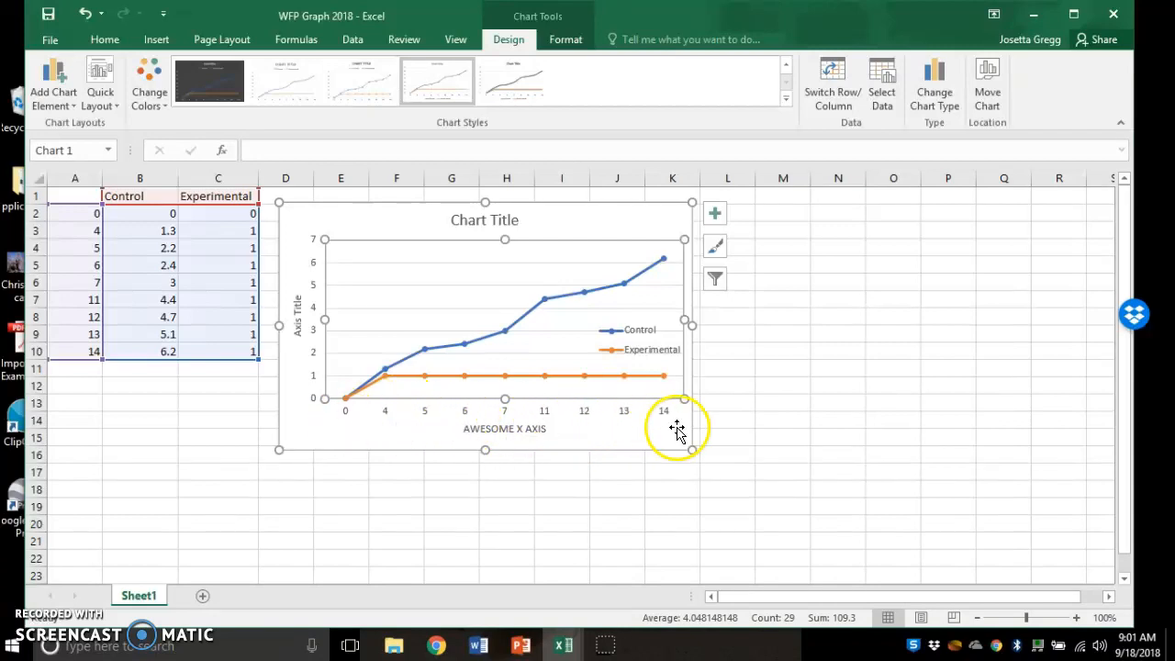
# - Open the Format Axis settings for the chart's horizontal day axis
pyautogui.click(547, 410)
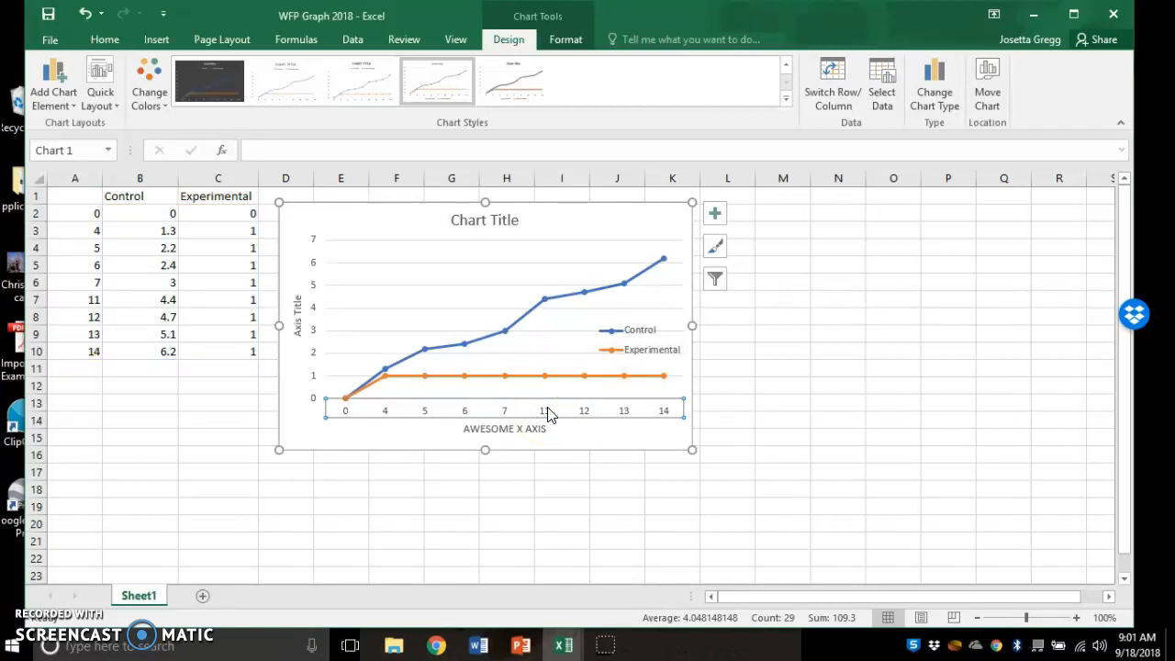
pyautogui.rightClick(547, 410)
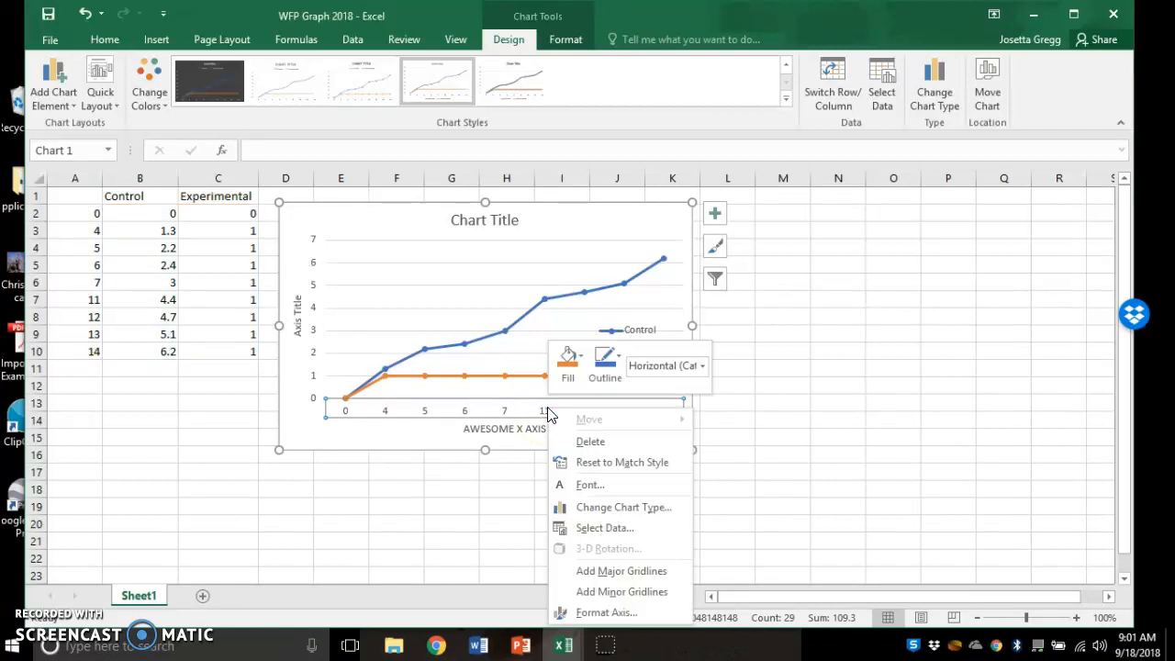
pyautogui.click(526, 405)
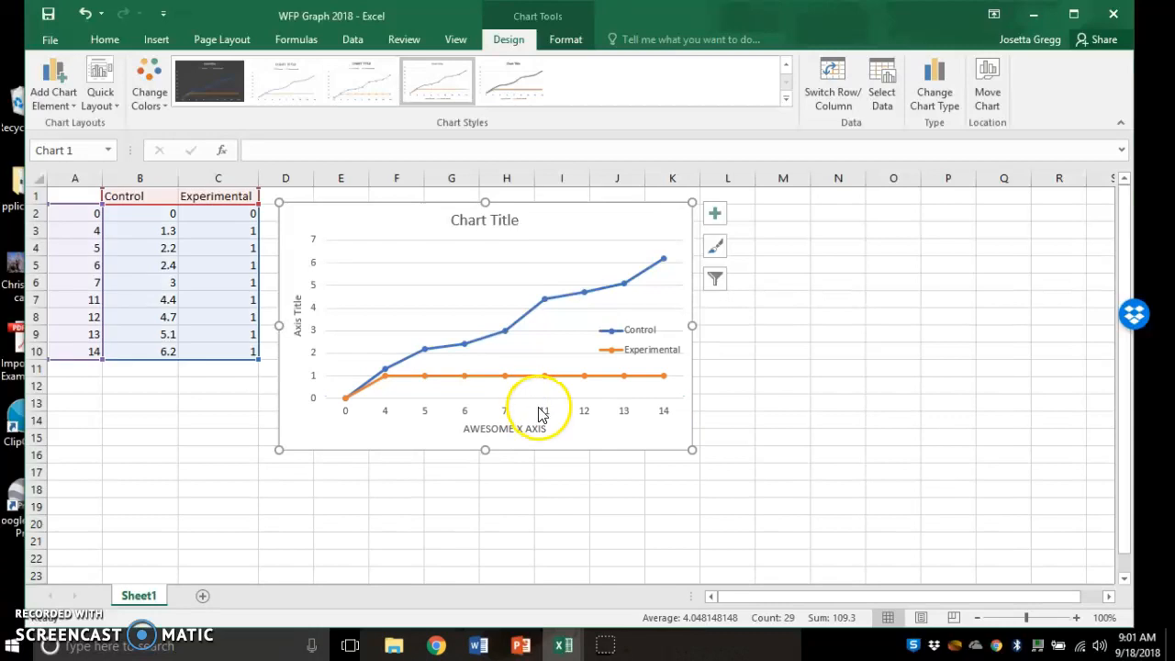
pyautogui.click(538, 413)
pyautogui.doubleClick(582, 416)
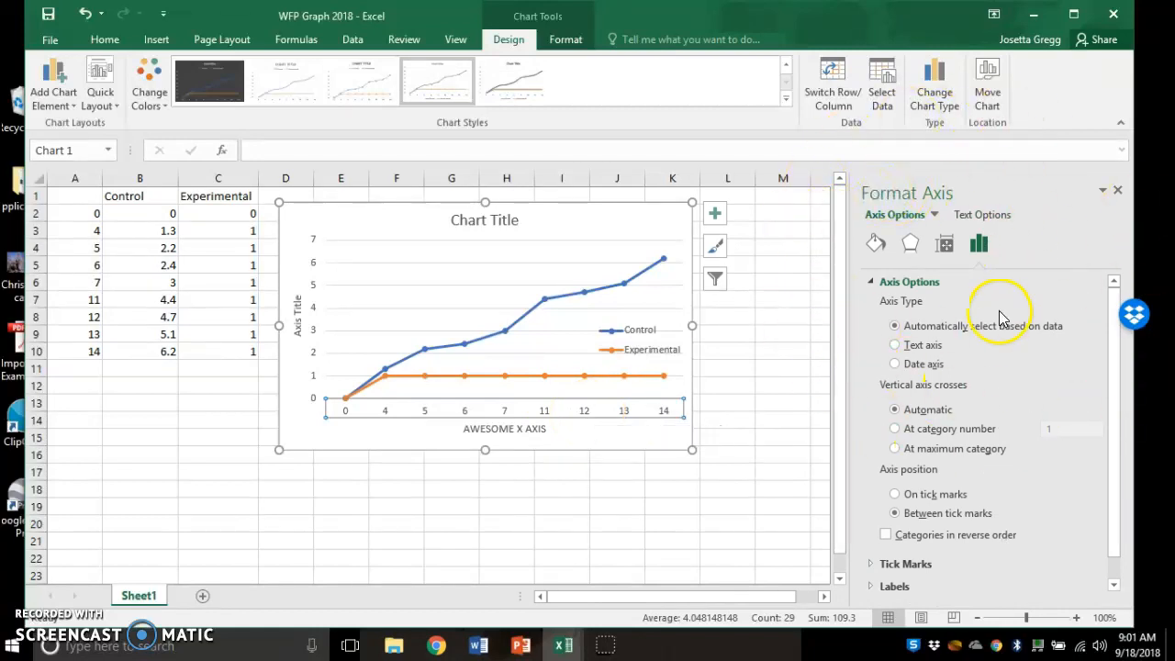
# - Set the Horizontal (Category) Axis type to Date axis in Axis Options
pyautogui.click(935, 216)
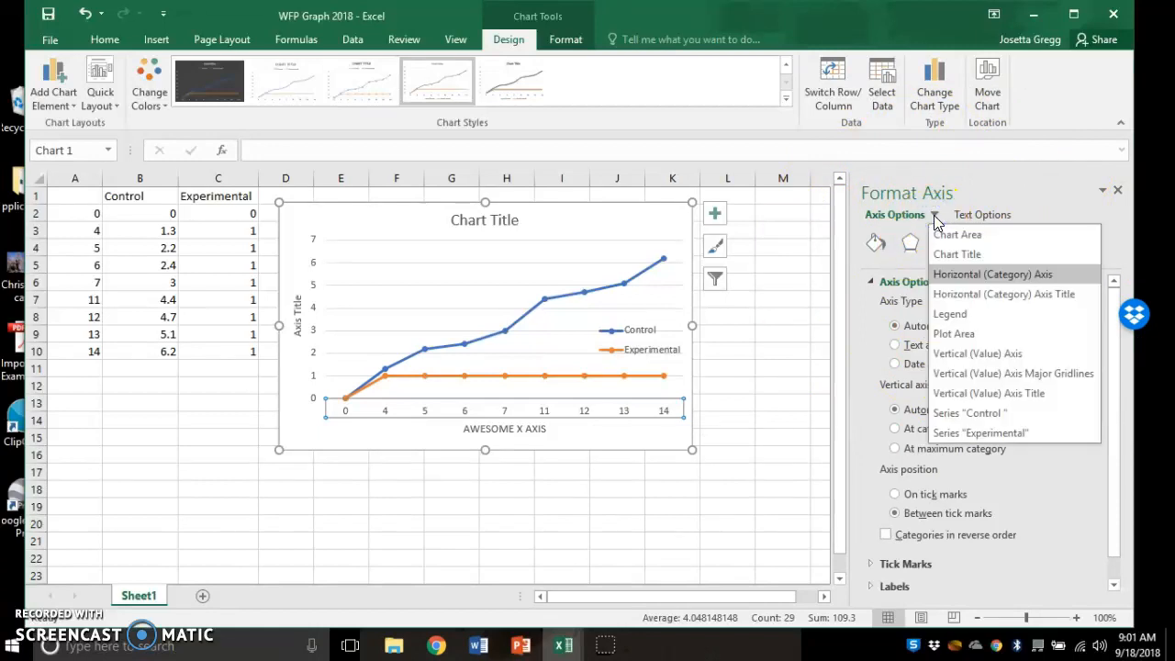
pyautogui.click(966, 276)
pyautogui.click(978, 250)
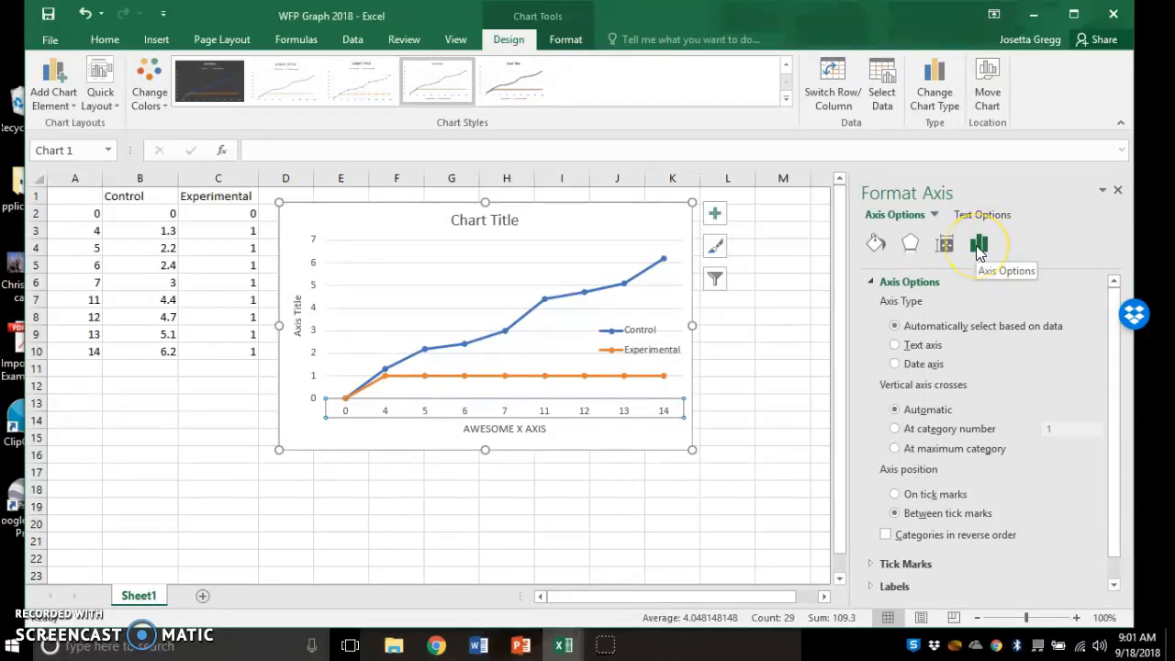
pyautogui.click(898, 327)
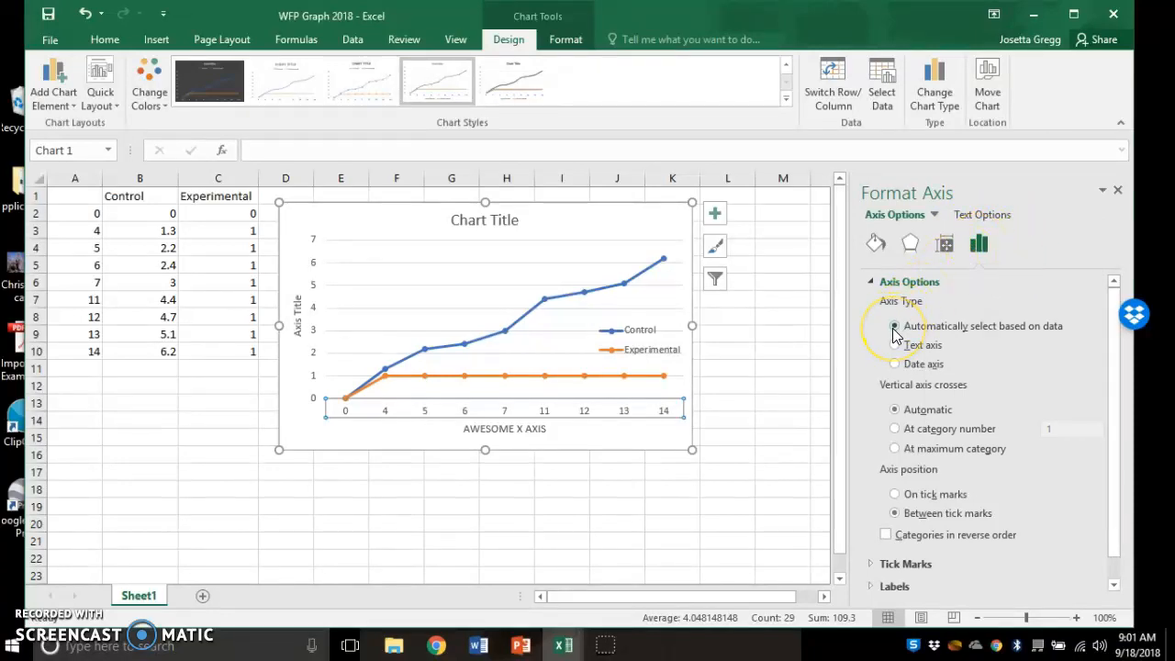
pyautogui.click(1000, 343)
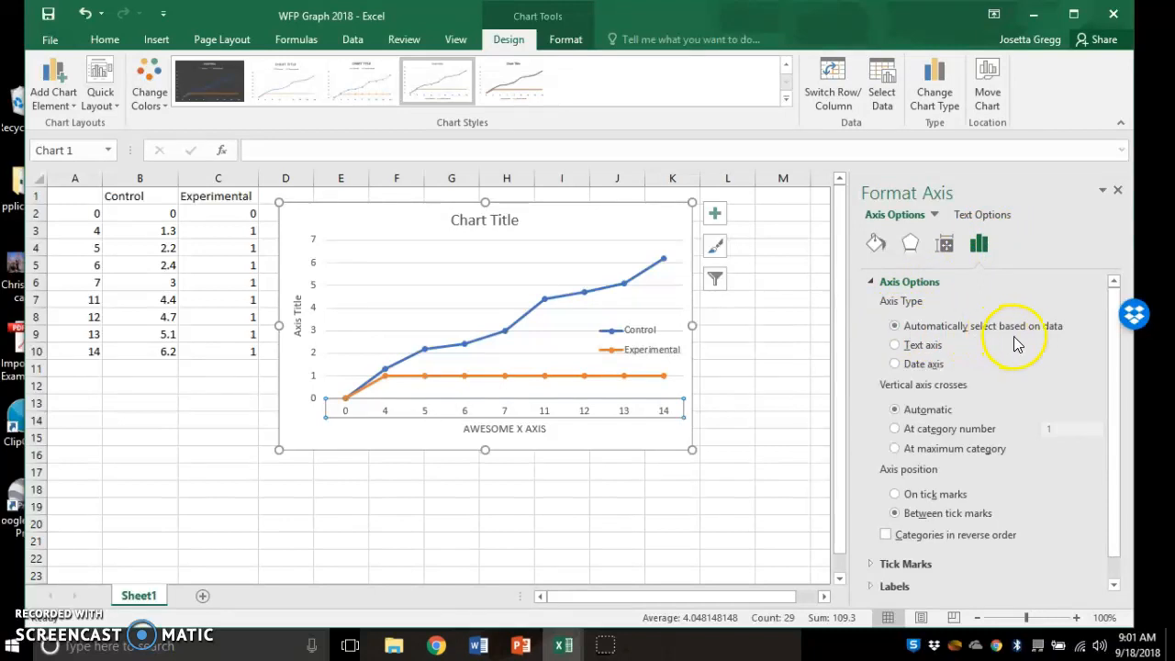
pyautogui.click(894, 364)
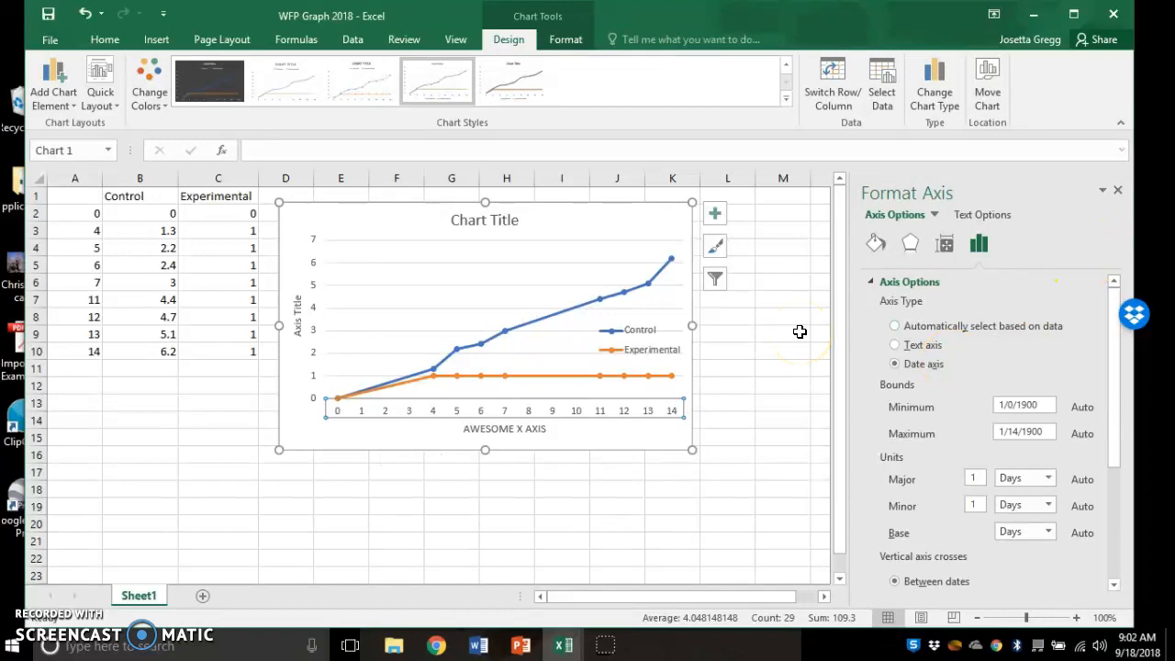
# - Close the Format Axis pane
pyautogui.click(1118, 190)
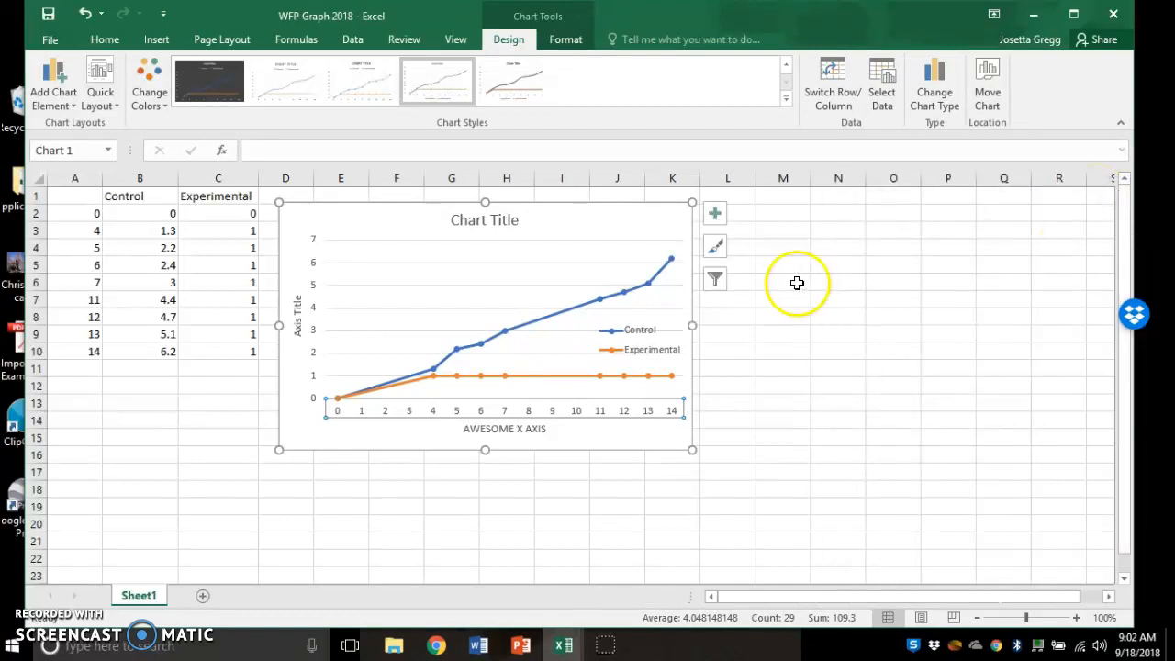